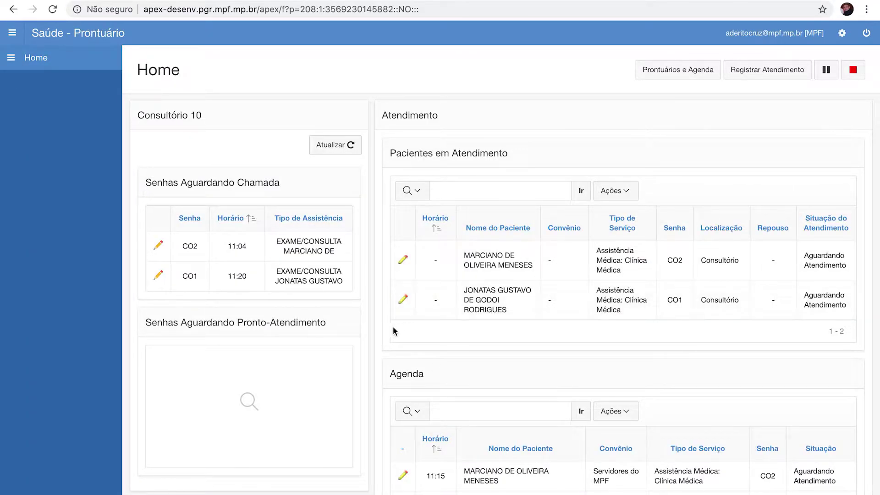
Step: Call ticket CO1 from the tickets awaiting a call and start that patient's attendance
scroll(389, 331, "down", 1)
scroll(389, 331, "up", 1)
scroll(471, 176, "down", 4)
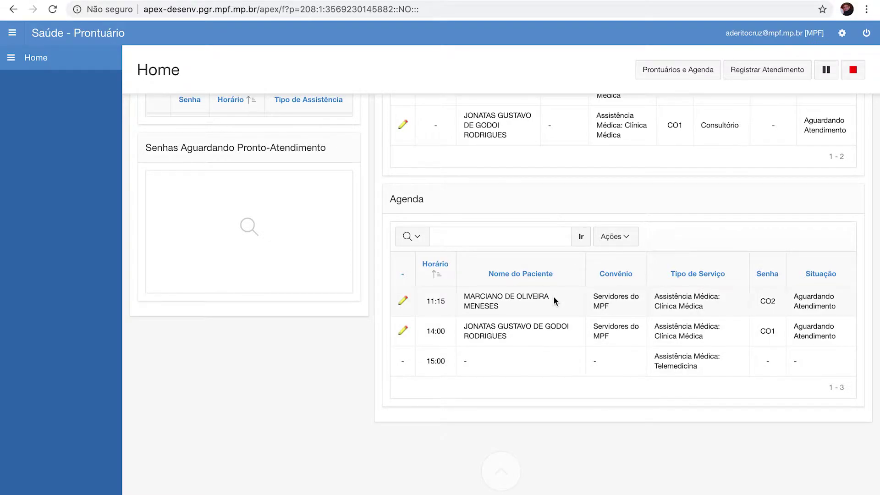
scroll(554, 296, "up", 4)
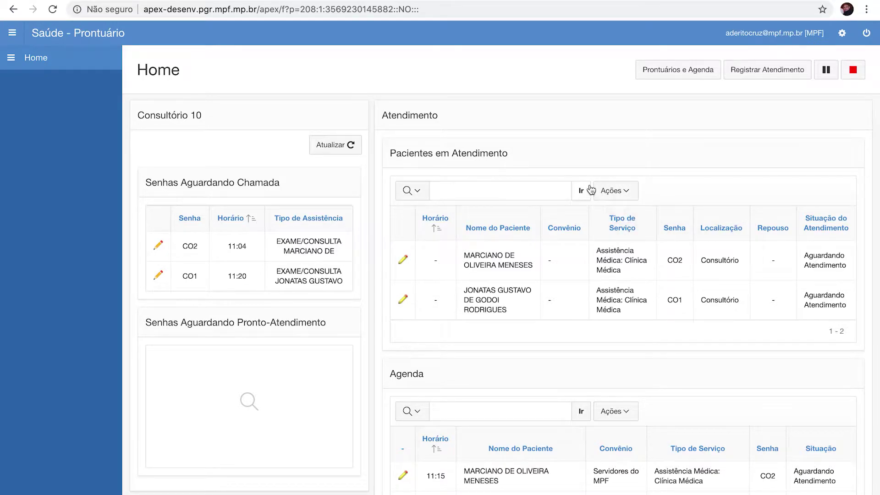
left_click(159, 277)
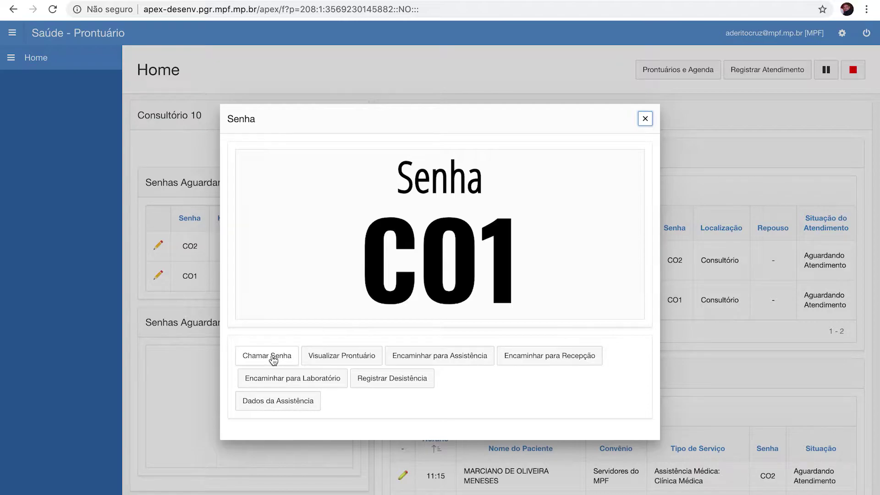
left_click(272, 357)
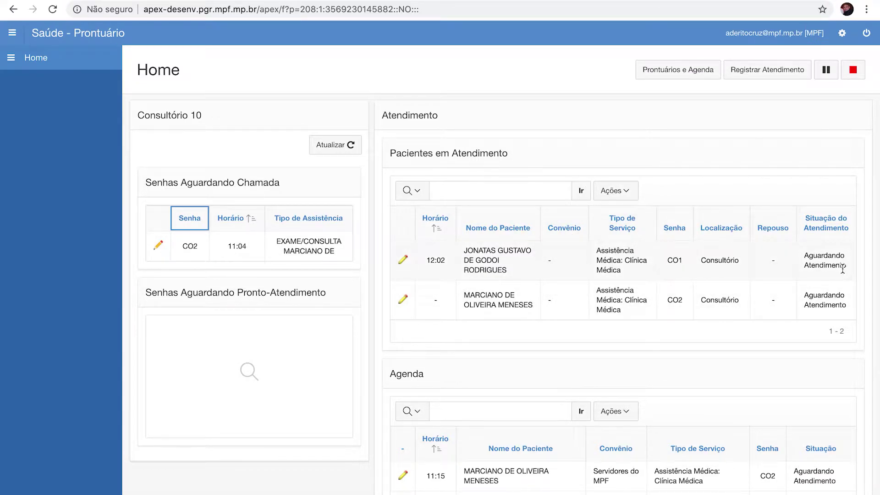
left_click(402, 259)
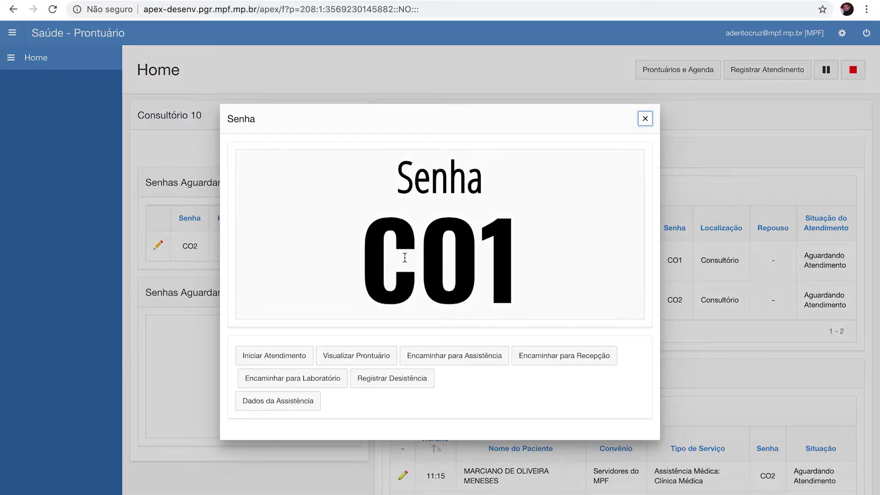
left_click(274, 356)
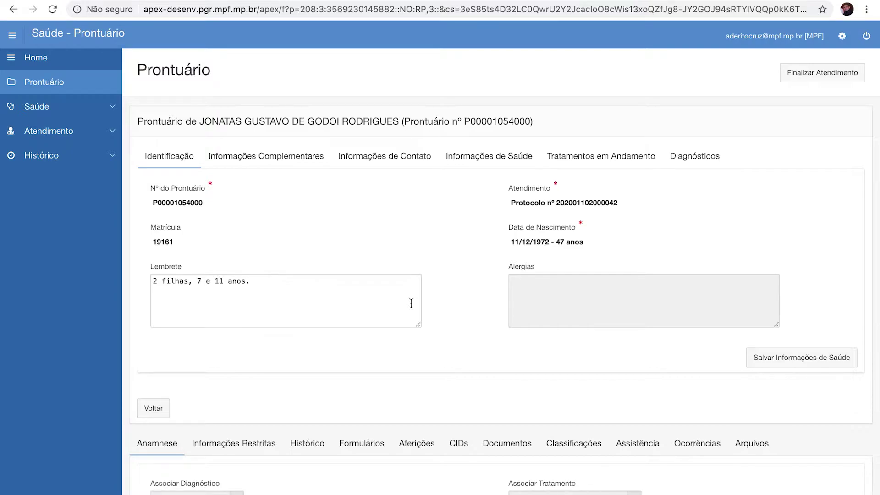
Step: Look over the patient's identification and Anamnese sections, and open the recorded measurements under Aferições
scroll(561, 285, "down", 1)
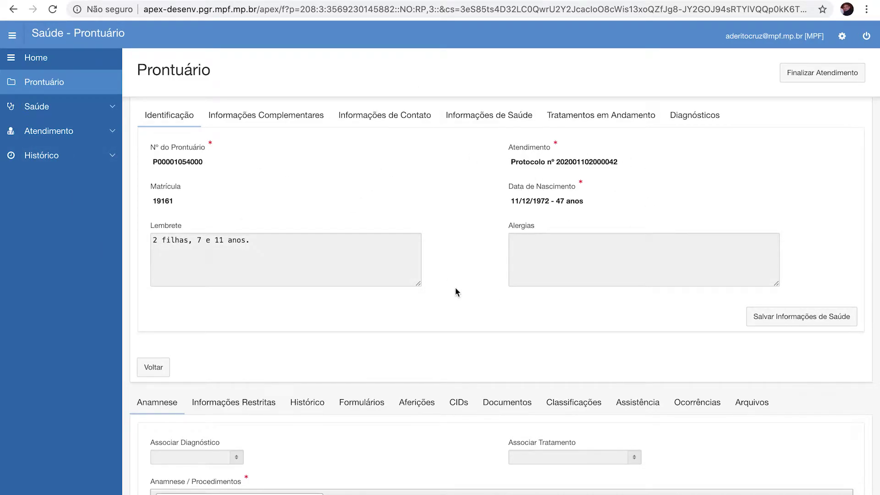
scroll(455, 292, "down", 6)
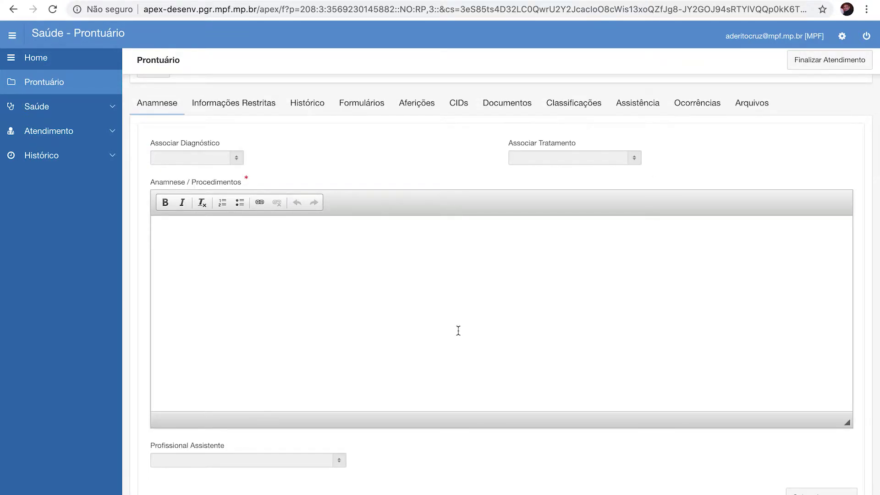
scroll(465, 311, "up", 5)
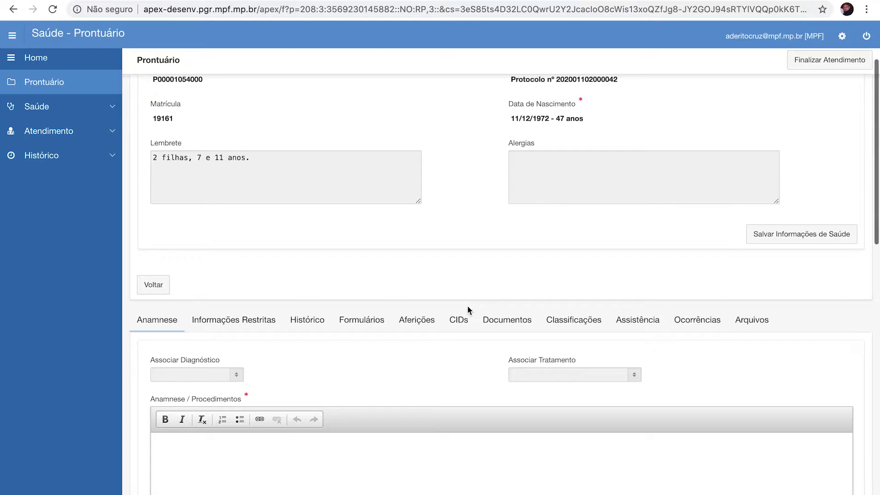
scroll(466, 311, "down", 2)
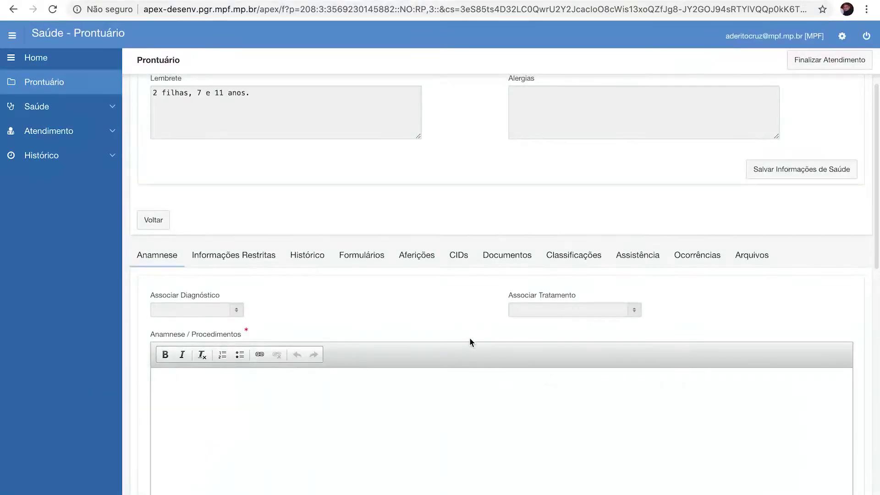
scroll(470, 341, "down", 2)
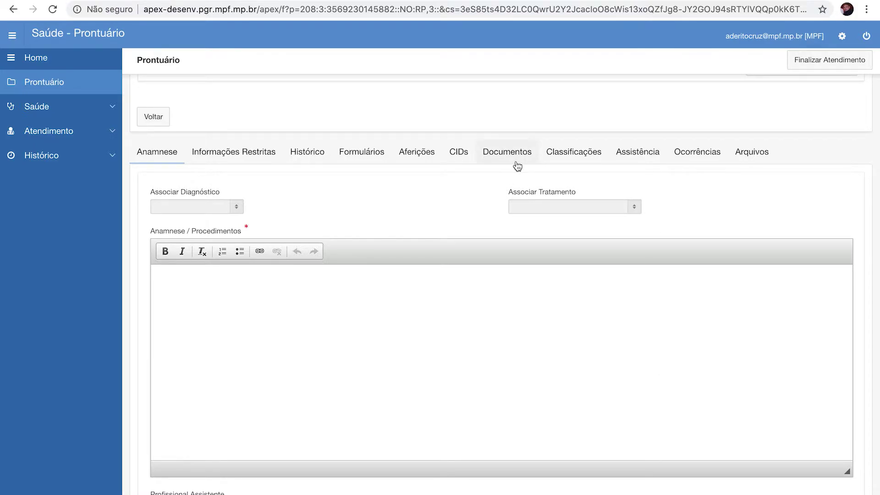
left_click(418, 152)
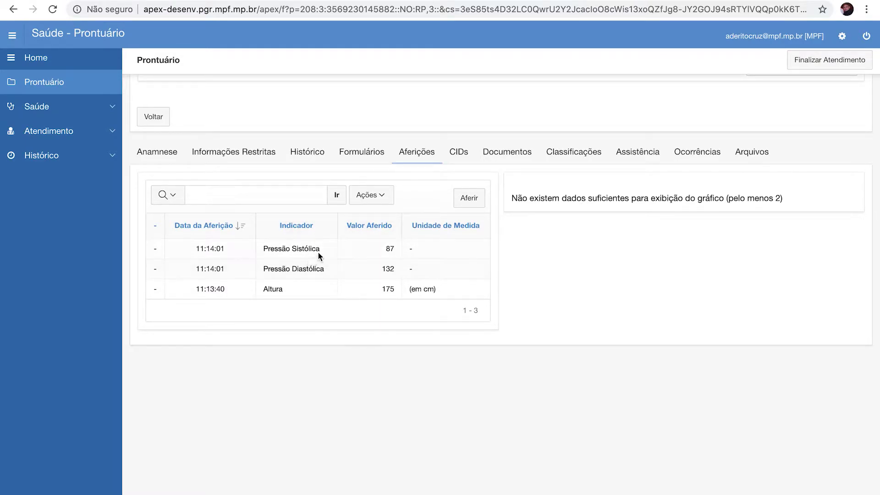
Step: Review the Ocorrências log and highlight the entry "O paciente teve que se ausentar por alguns minutos."
left_click(697, 156)
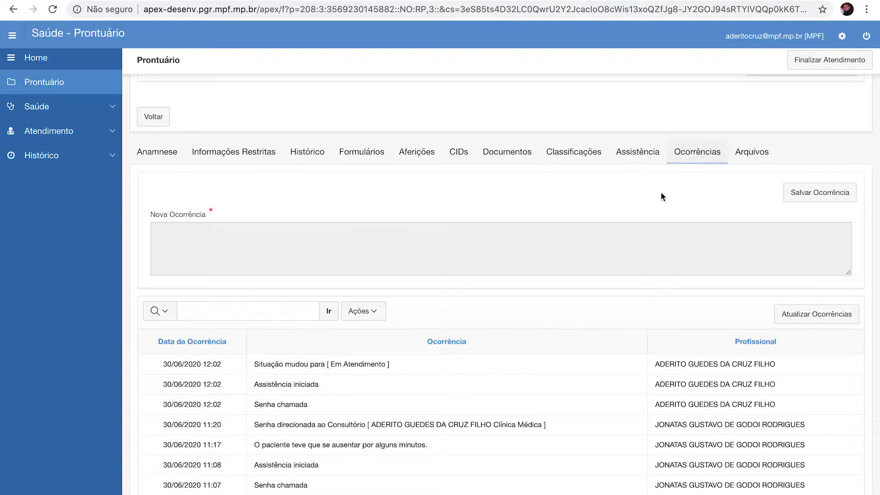
scroll(595, 415, "down", 2)
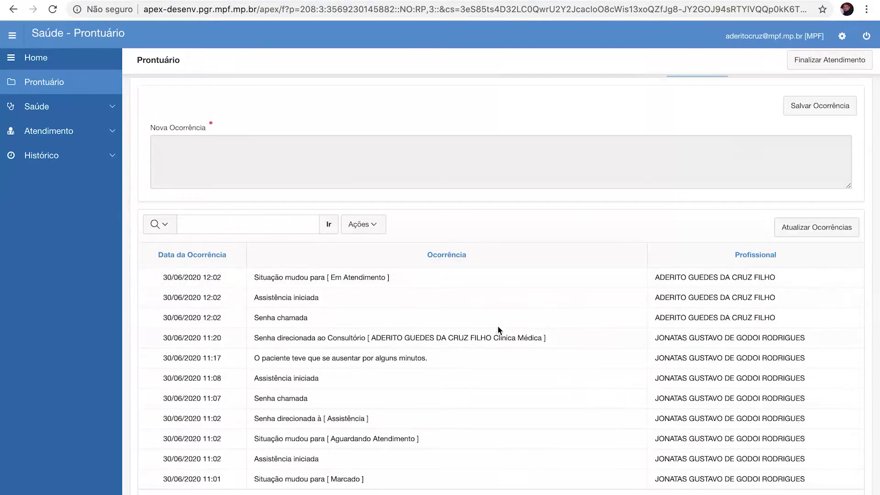
scroll(459, 372, "down", 2)
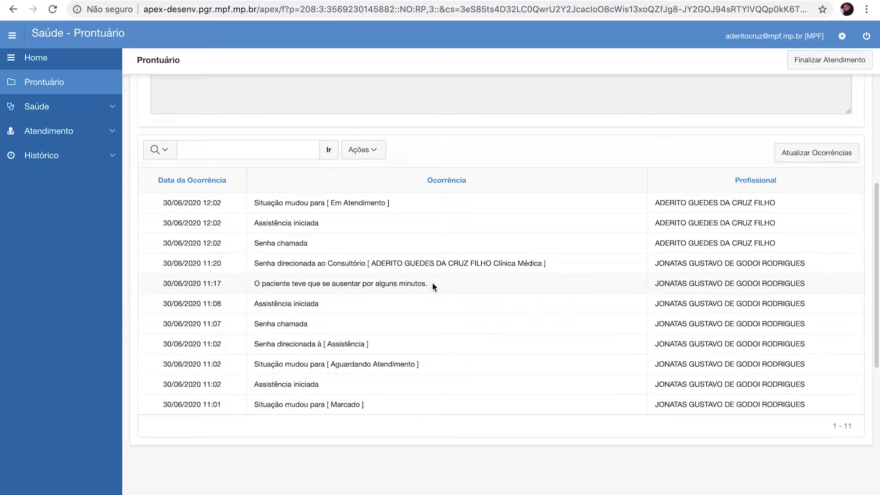
left_click_drag(433, 281, 253, 284)
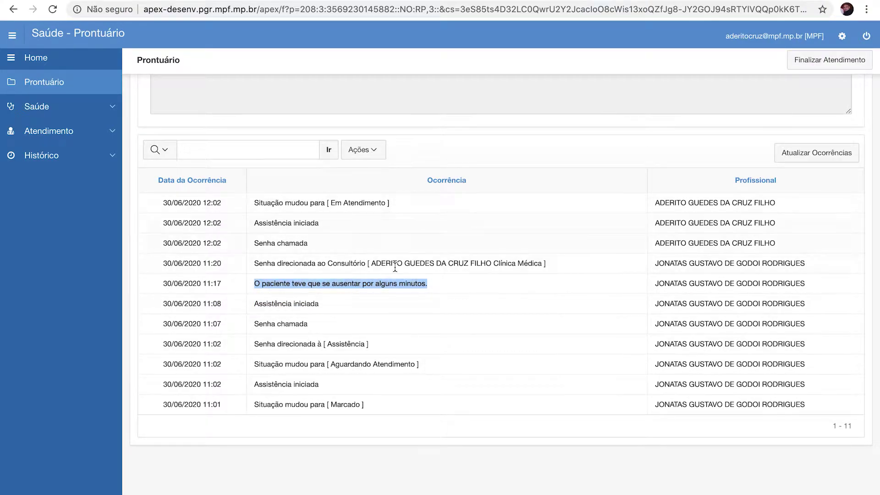
scroll(344, 210, "up", 5)
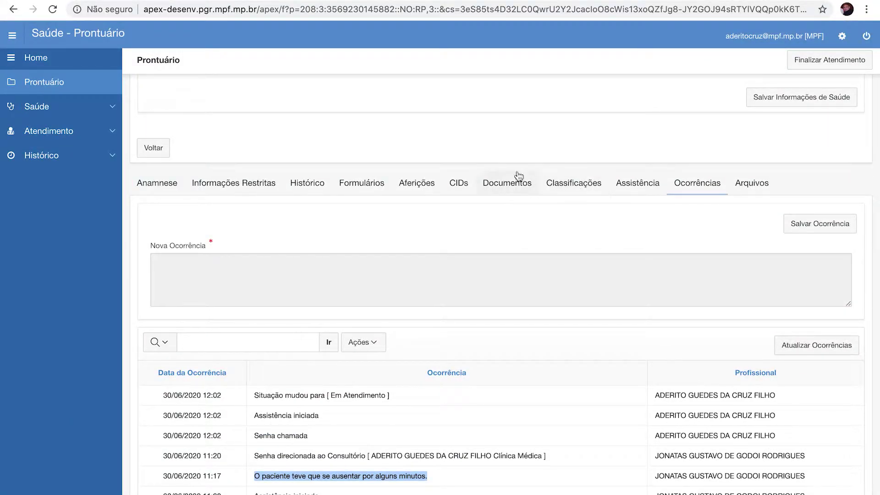
Step: Examine the Assistência section's anamnesis text and procedures table, collapsing the side navigation to widen the table
left_click(638, 184)
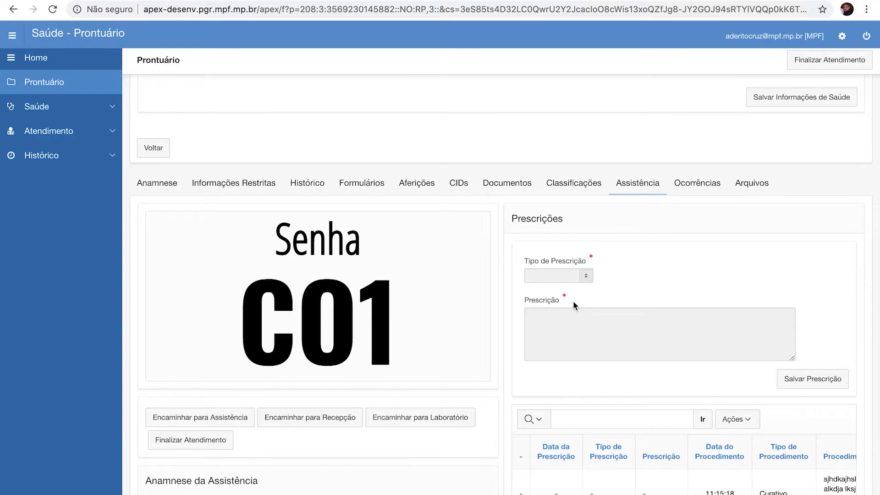
scroll(573, 301, "down", 3)
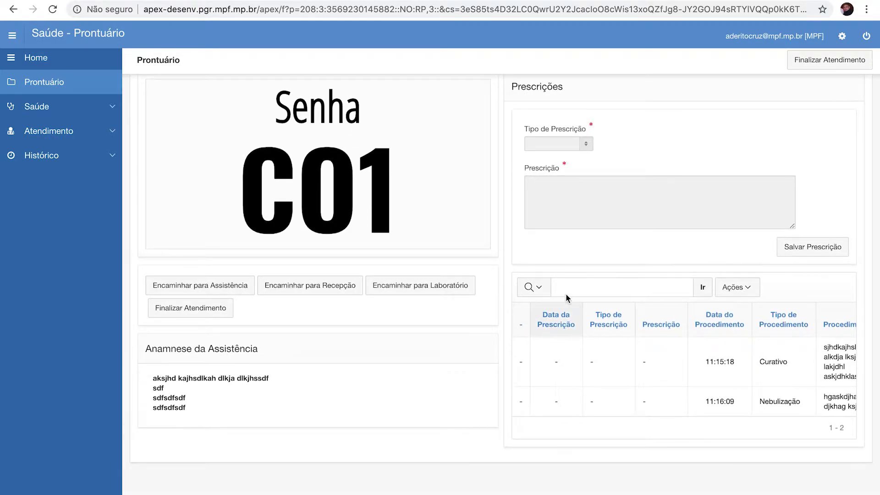
scroll(345, 213, "up", 1)
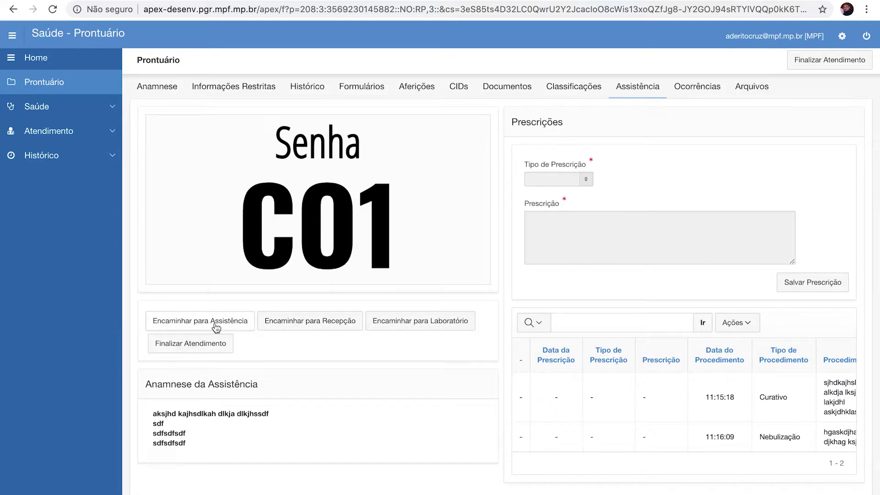
scroll(238, 298, "down", 2)
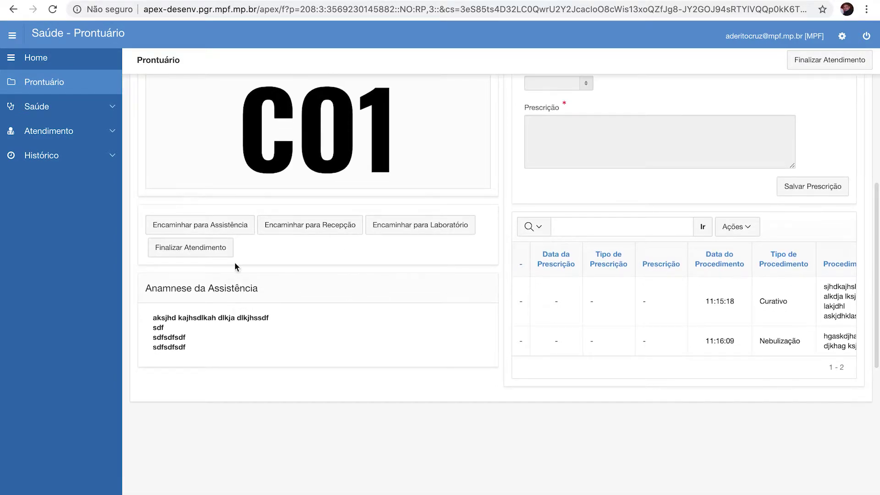
left_click_drag(145, 287, 232, 349)
left_click(230, 333)
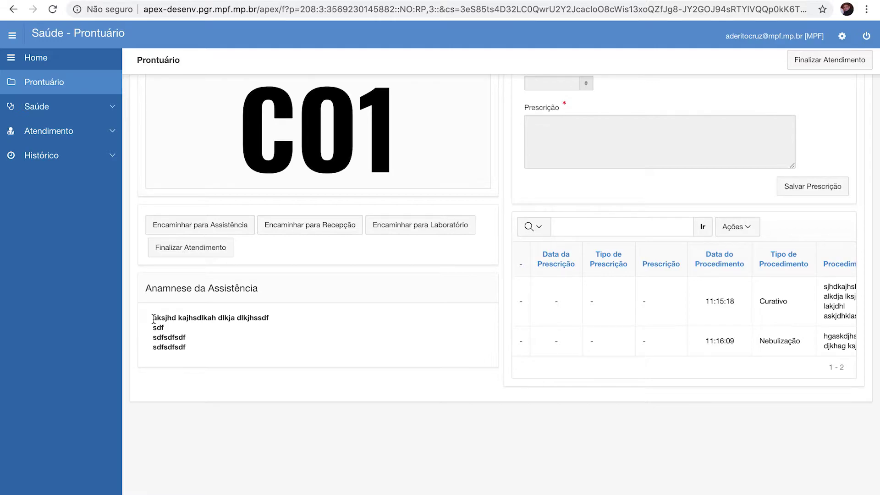
scroll(151, 323, "up", 2)
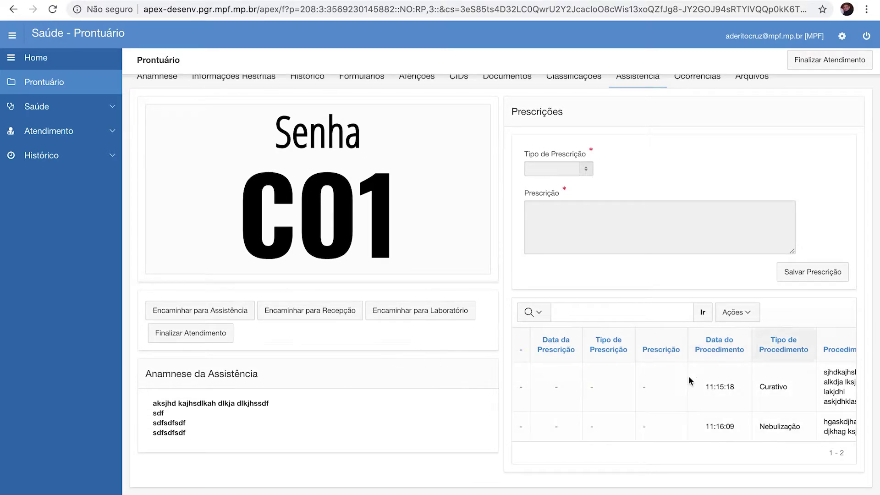
left_click(12, 35)
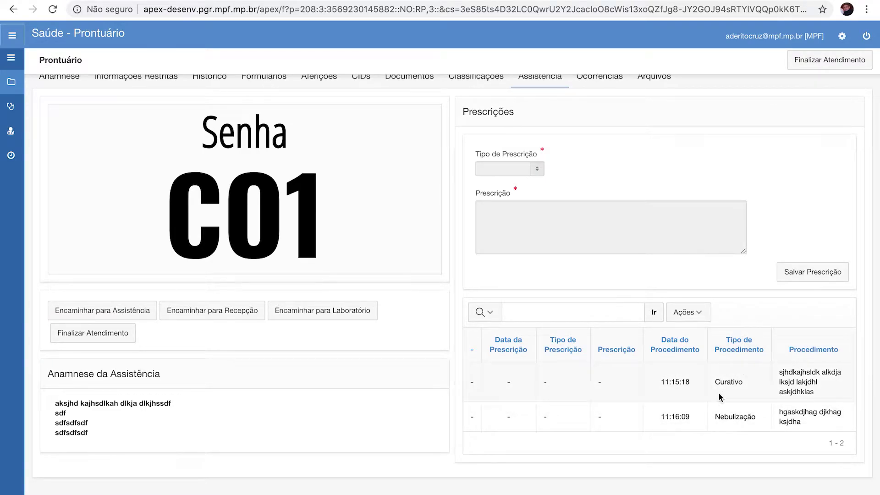
Step: Save a prescription of type Procedimento with the text "favor colocar o paciente em repouso por 30 minutos"
left_click(504, 190)
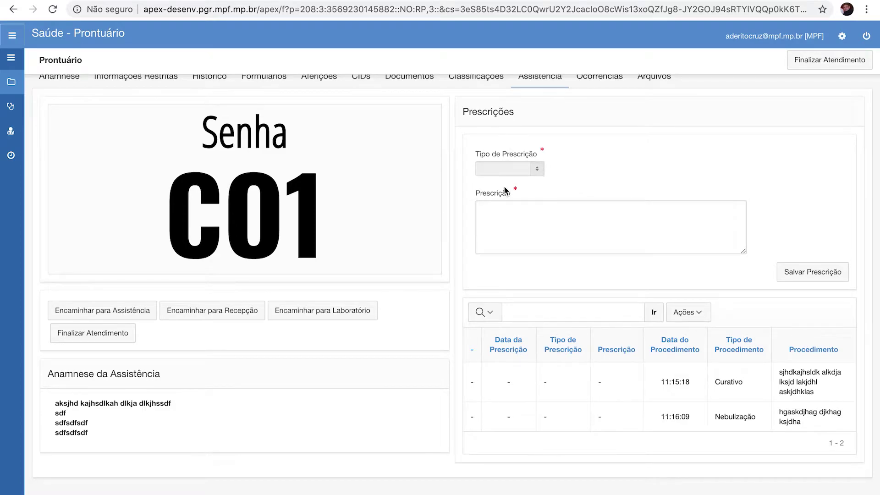
left_click(507, 169)
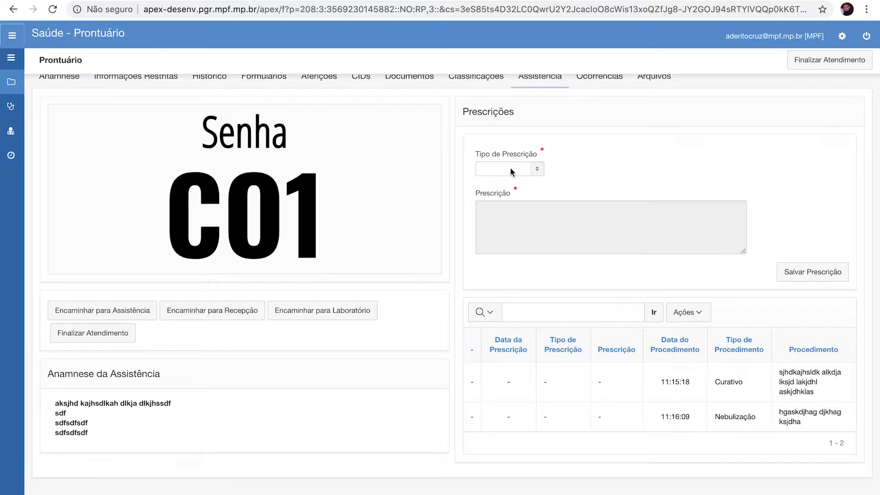
left_click(510, 169)
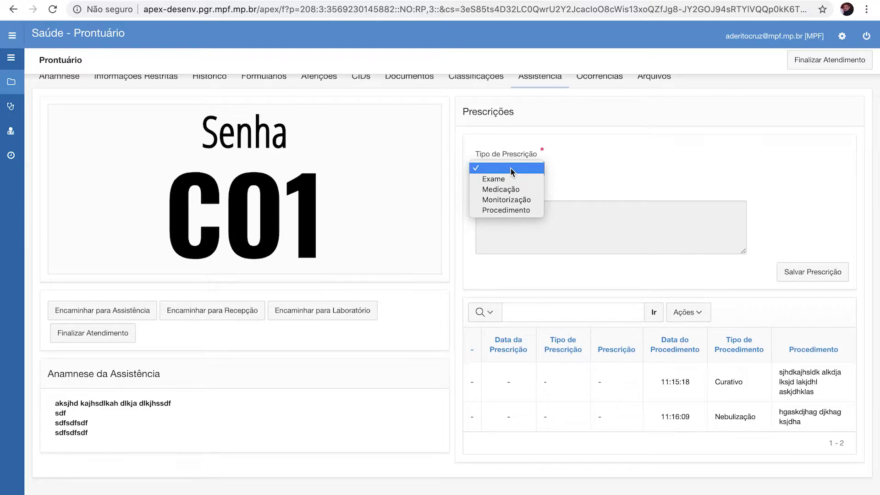
left_click(501, 211)
left_click(507, 217)
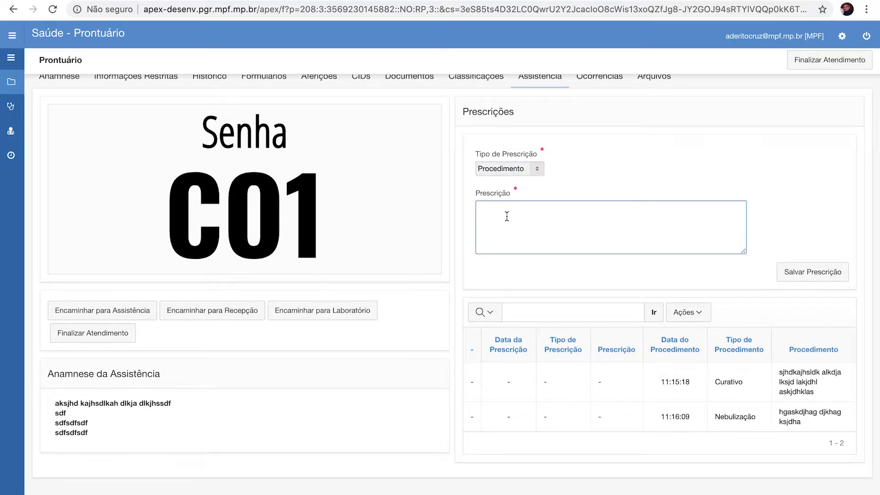
type("favor colocar o paciente em repou")
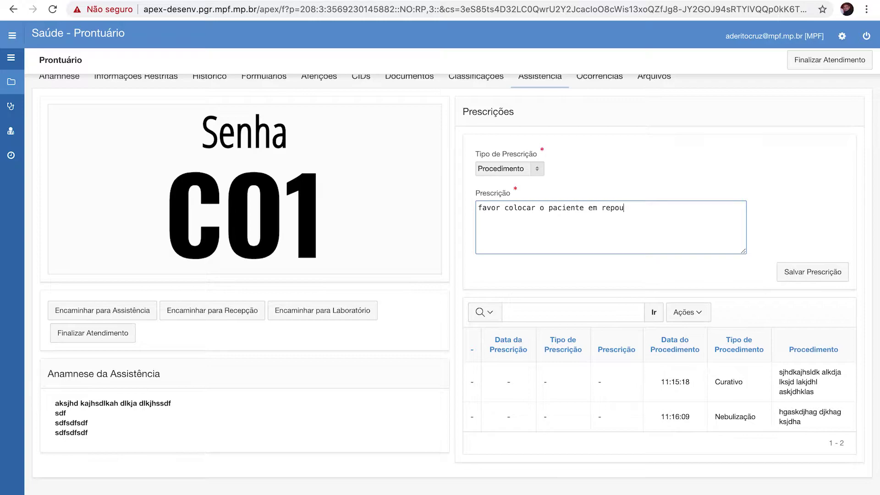
type("so por 30 minutos")
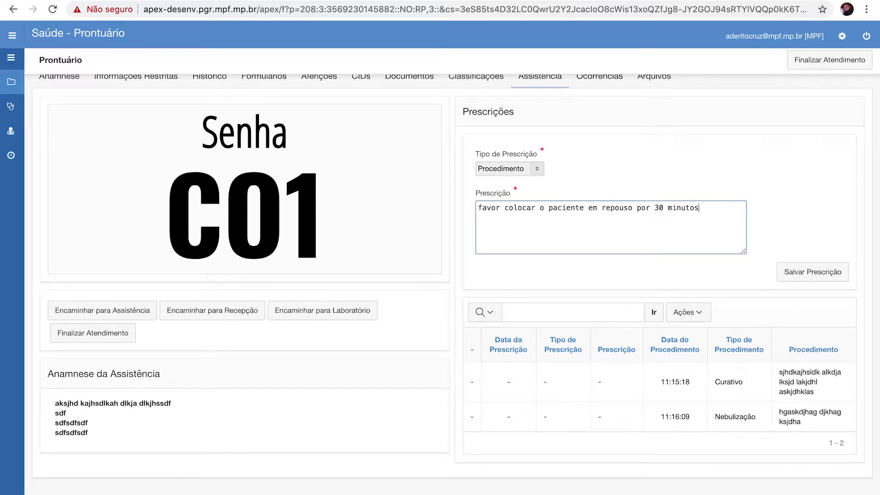
left_click(808, 272)
Step: Save a prescription of type Medicação with the text "tilenol 100mg sgdkjhgasjdgasjkd" and check the prescriptions table
left_click(551, 222)
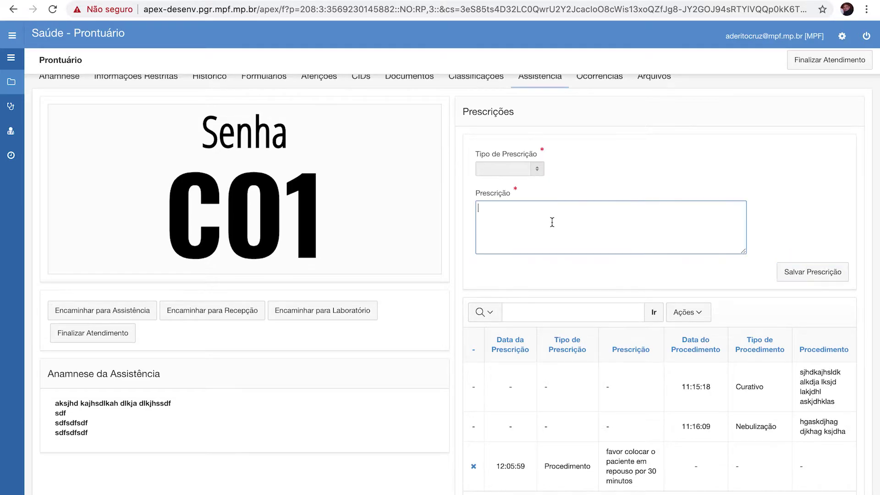
left_click(532, 169)
left_click(506, 185)
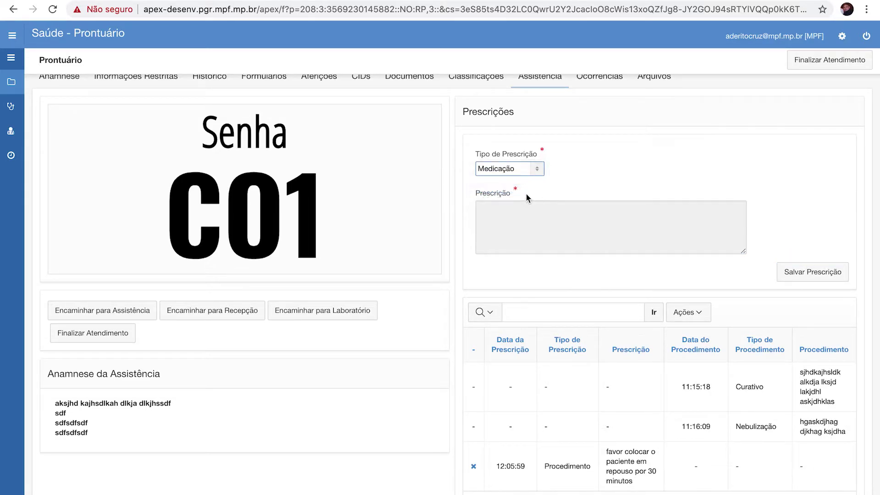
left_click(530, 222)
type("Favor")
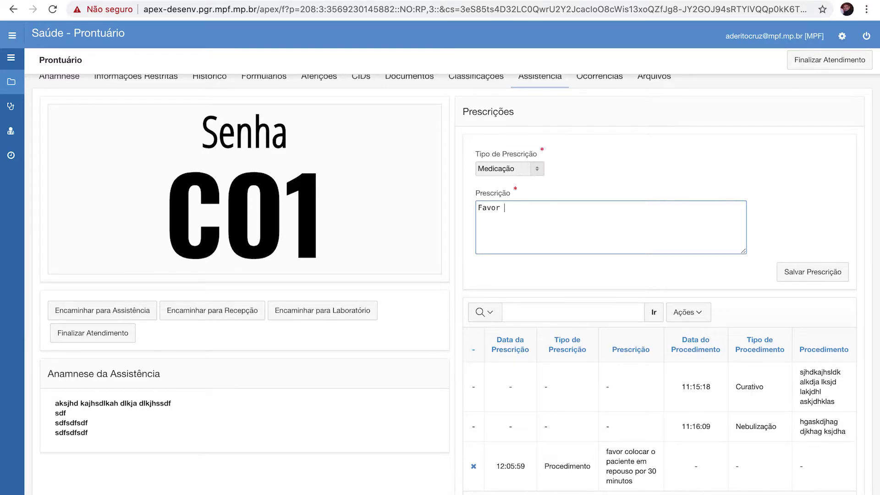
key("BackSpace")
key("BackSpace")
key("BackSpace")
key("BackSpace")
type("tilenol 100mg sgdkjhgasjdgasjkd")
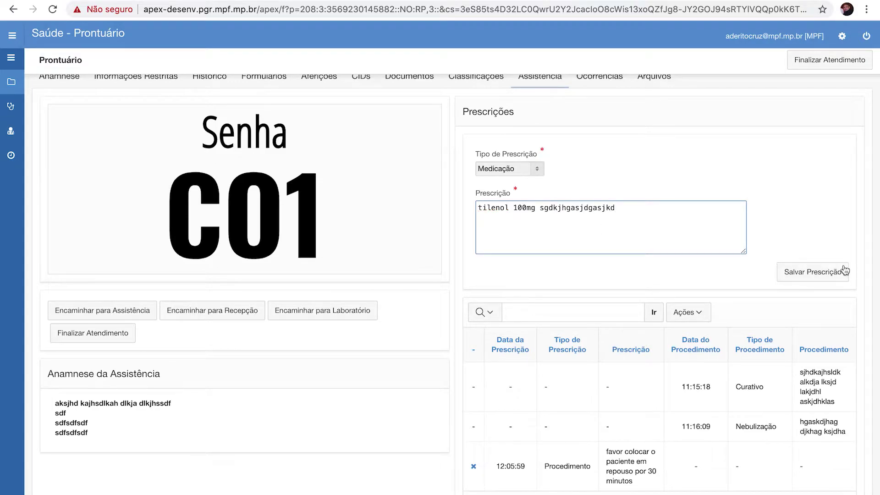
left_click(811, 271)
scroll(712, 366, "down", 3)
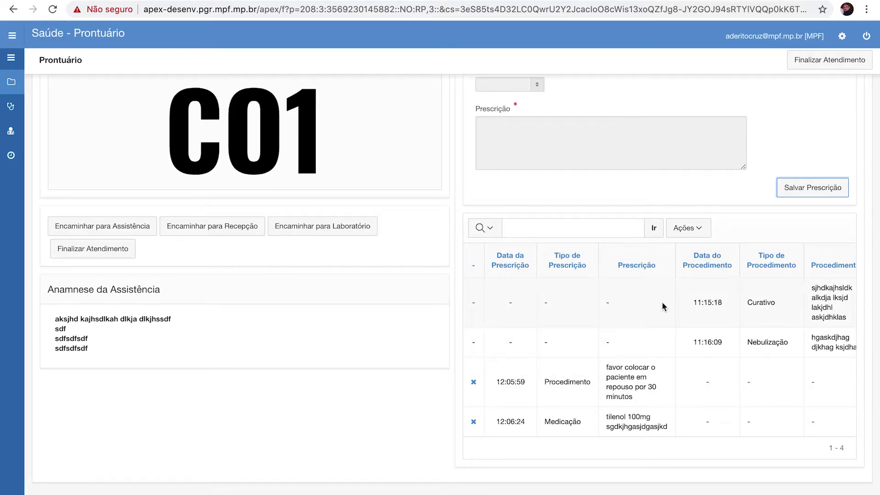
Step: Forward ticket CO1 to Assistência and call ticket CO2 from the list of tickets awaiting a call
left_click(108, 229)
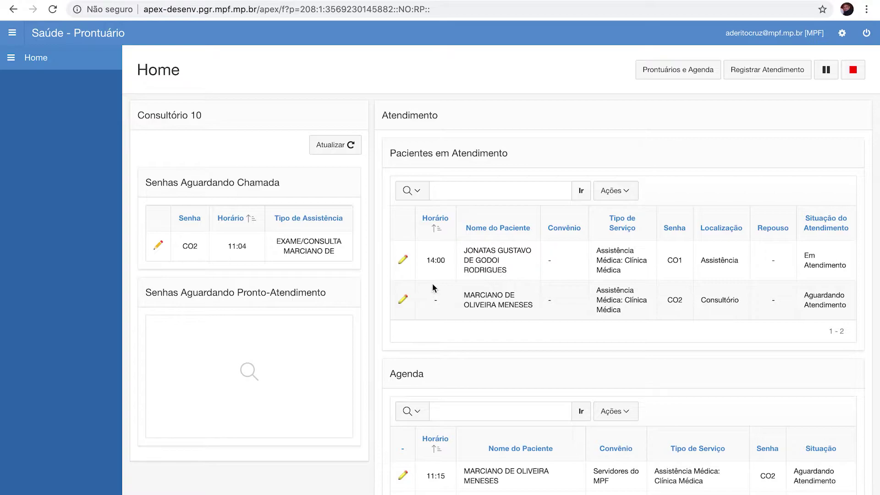
left_click(403, 300)
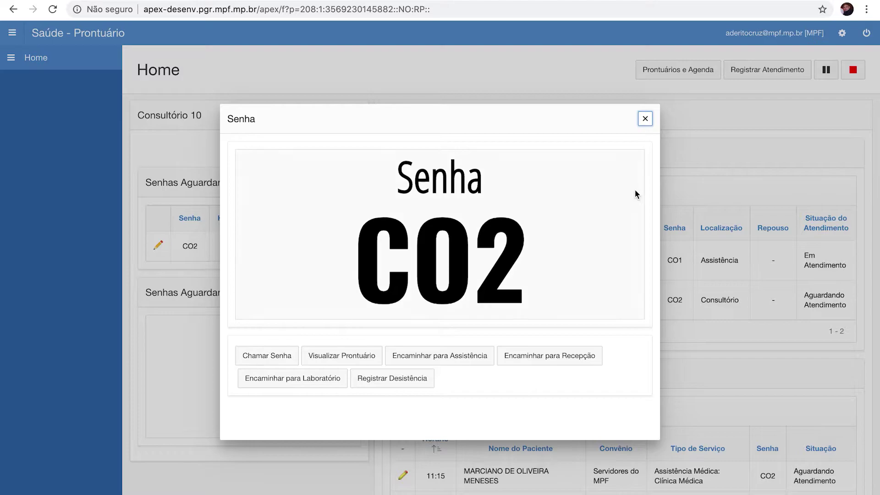
left_click(645, 118)
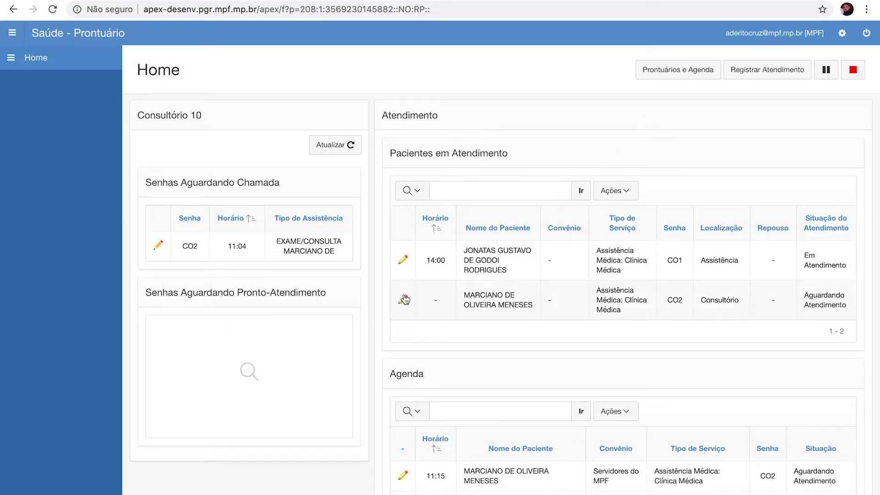
left_click(403, 302)
left_click(153, 246)
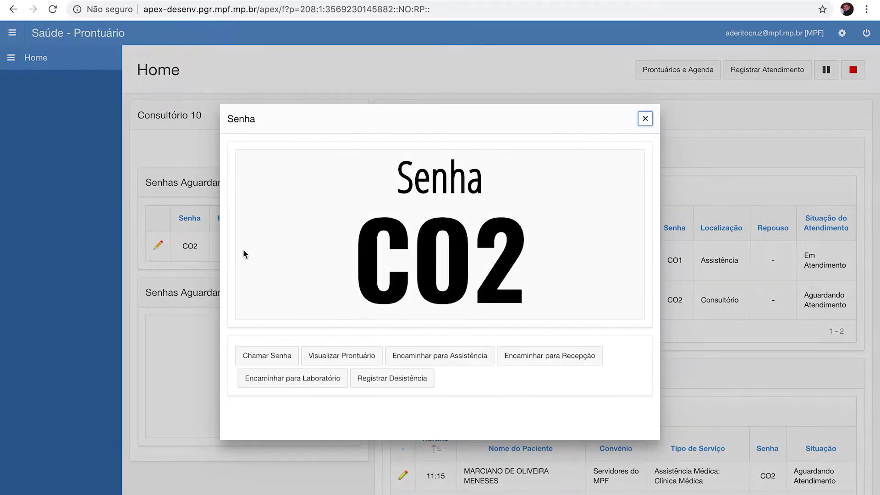
left_click(266, 358)
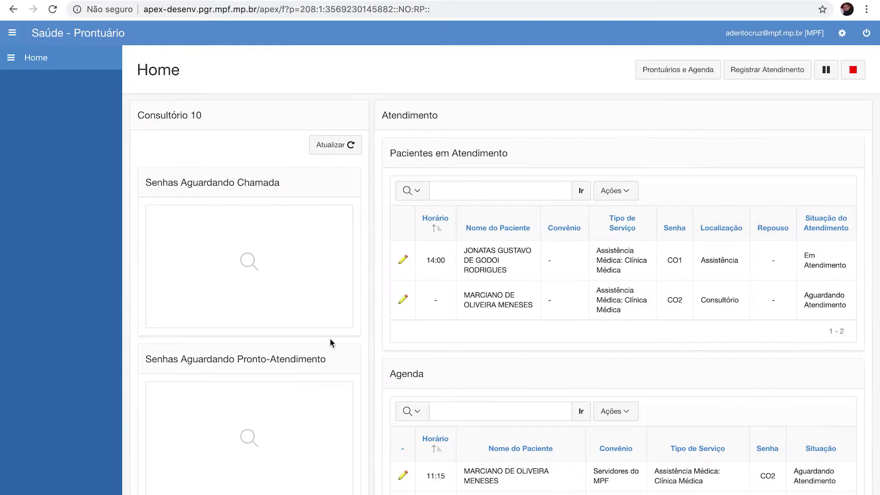
Step: Open the medical record of the patient with ticket CO2 and show its Assistência section
left_click(402, 260)
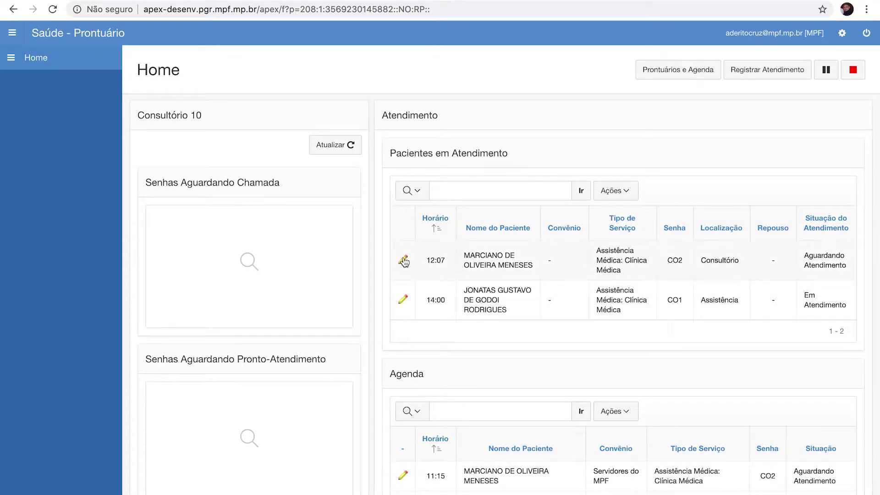
left_click(304, 359)
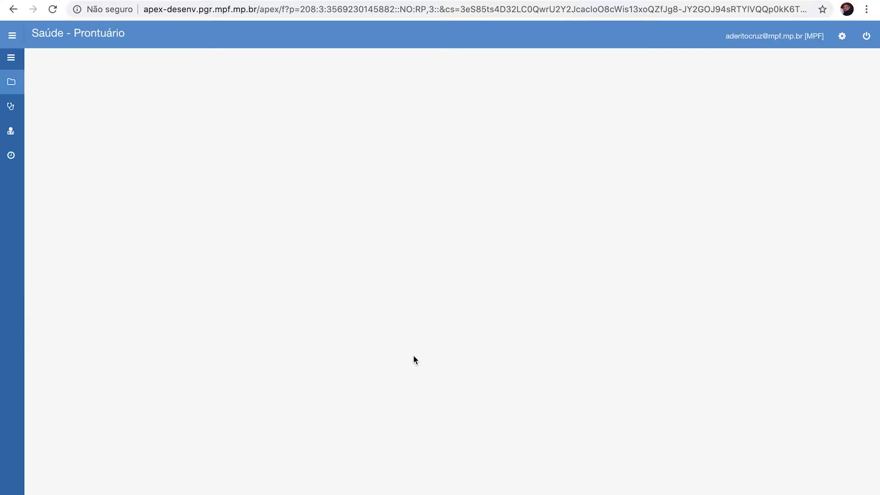
scroll(414, 360, "down", 6)
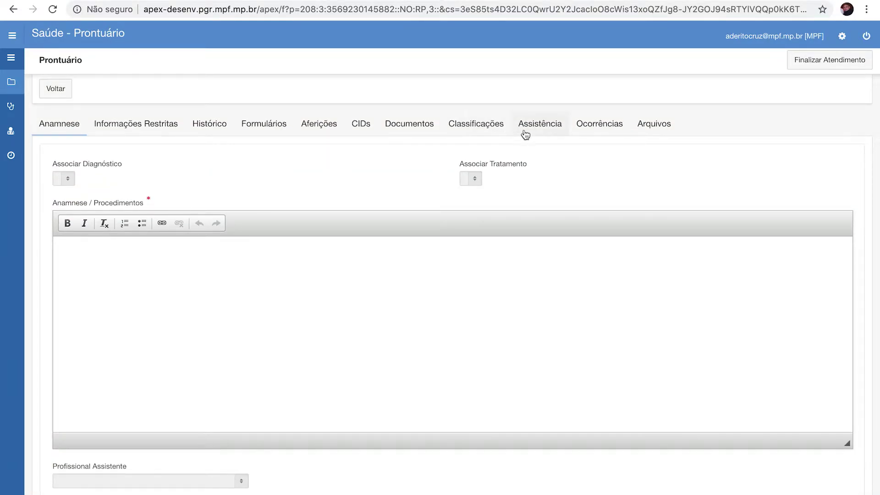
left_click(537, 130)
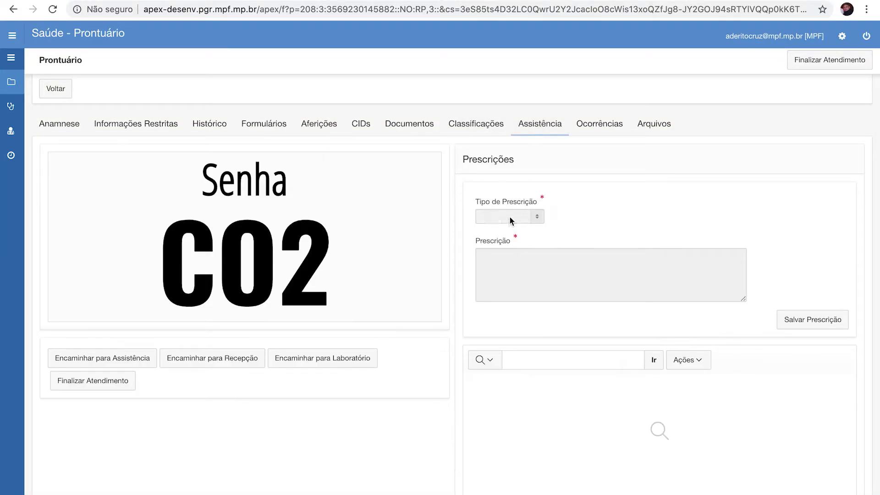
Step: Save a prescription of type Medicação with the text "medicamento x.. jkshakjdhasjkd" for ticket CO2
left_click(508, 215)
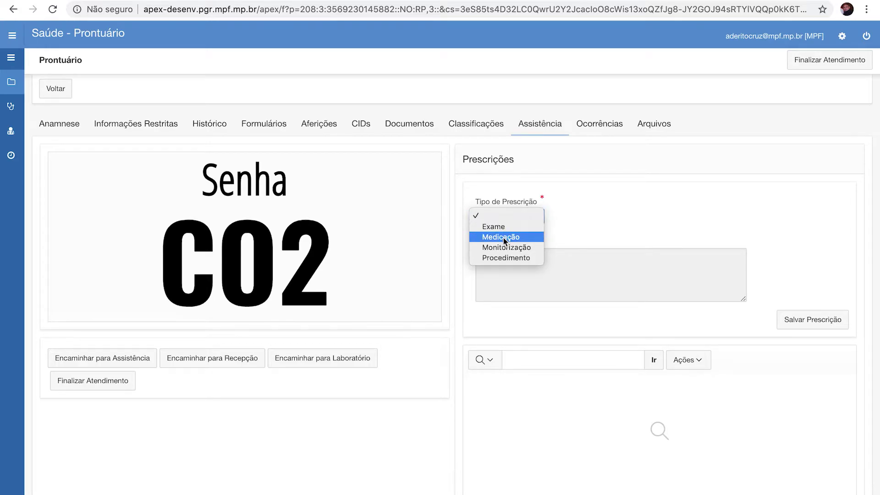
left_click(503, 237)
left_click(547, 281)
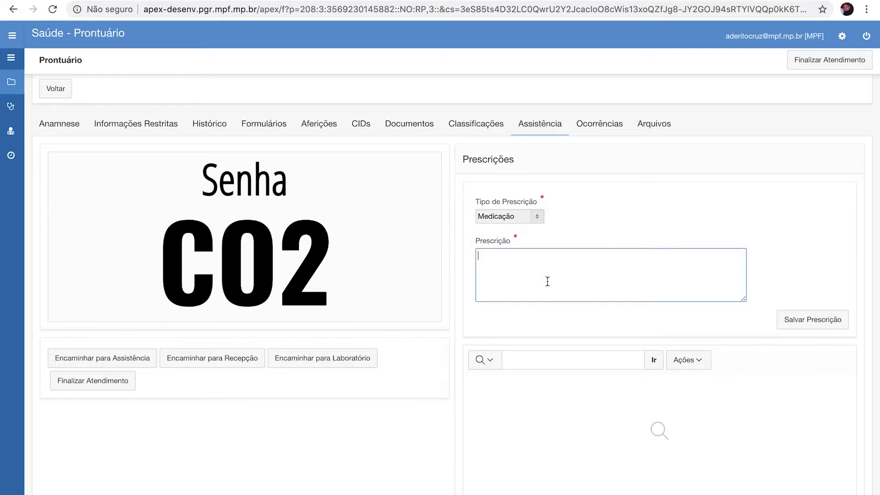
left_click(526, 219)
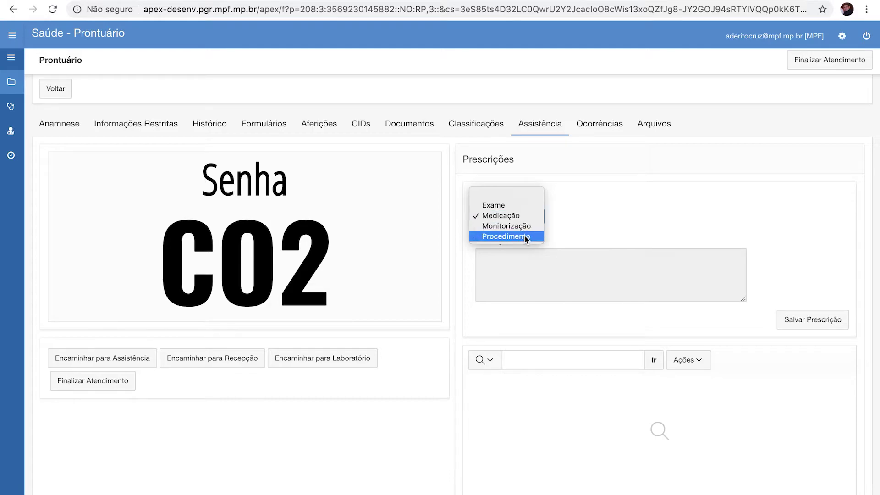
left_click(543, 264)
left_click(542, 265)
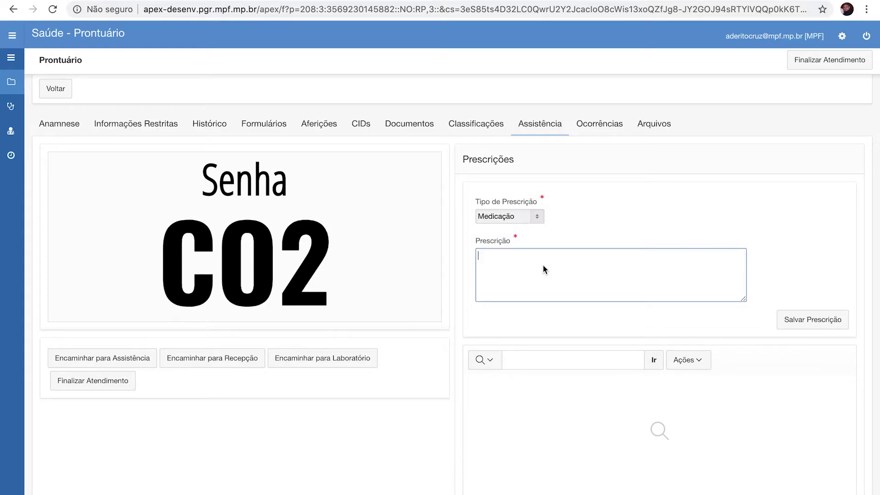
type("medicamento x.. jkshakjdhasjkd")
left_click(818, 320)
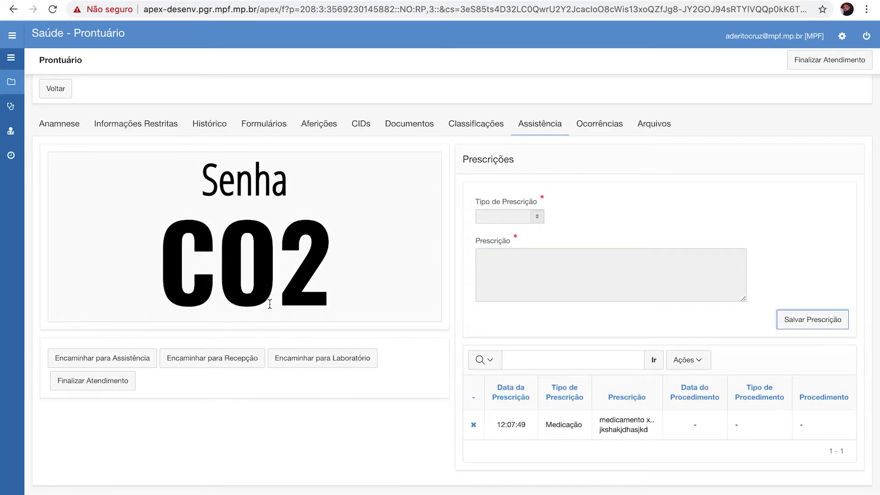
Step: Forward ticket CO2 to Assistência and check the location of both patients in the Pacientes em Atendimento table
left_click(136, 362)
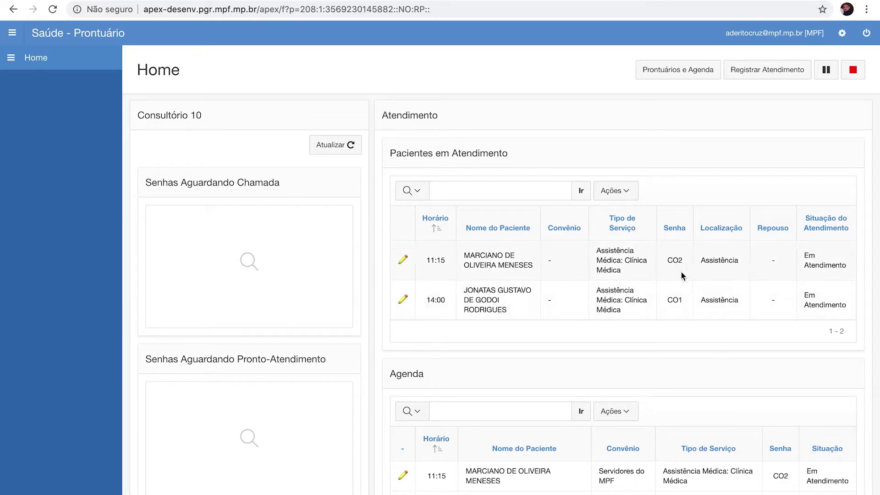
double_click(715, 260)
left_click(714, 301)
double_click(714, 301)
Step: Switch to the Saúde - Assistência application, refresh its ticket control overview and open the Assistência page
left_click(368, 0)
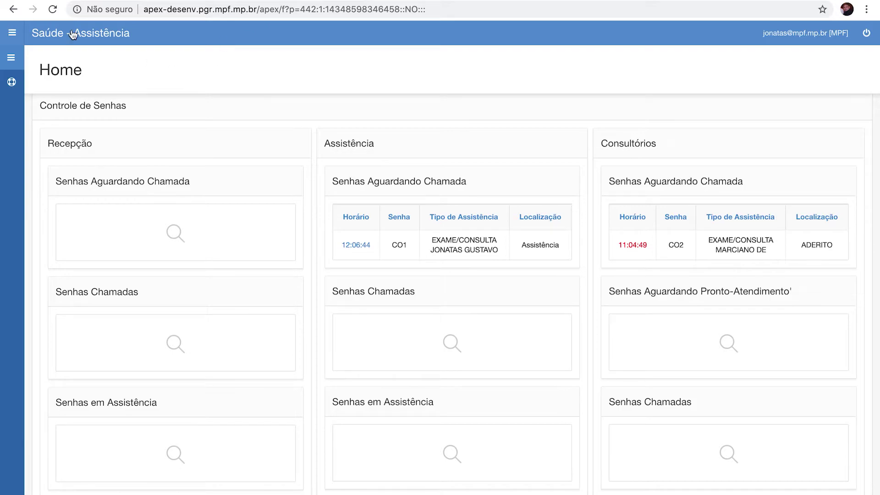
left_click(12, 32)
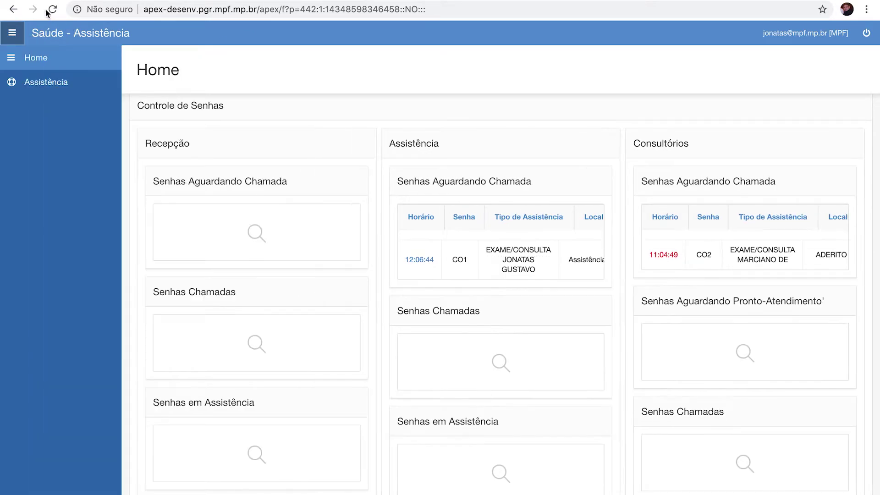
left_click(52, 10)
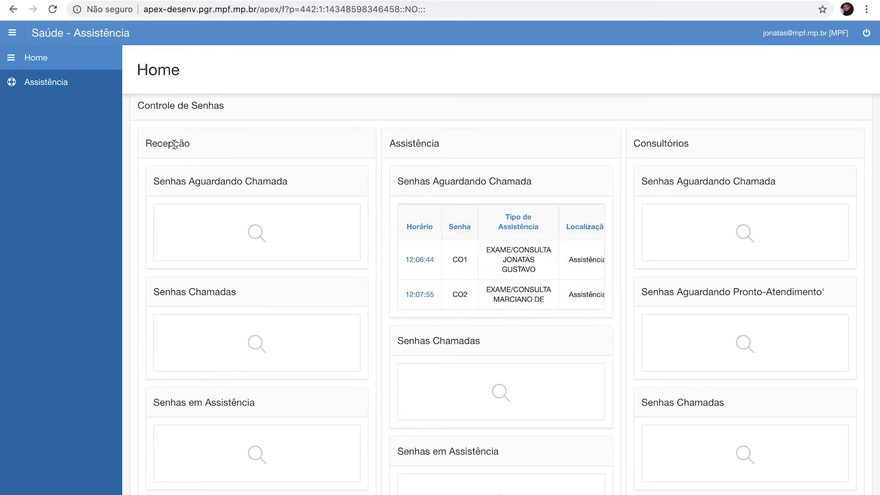
left_click(51, 91)
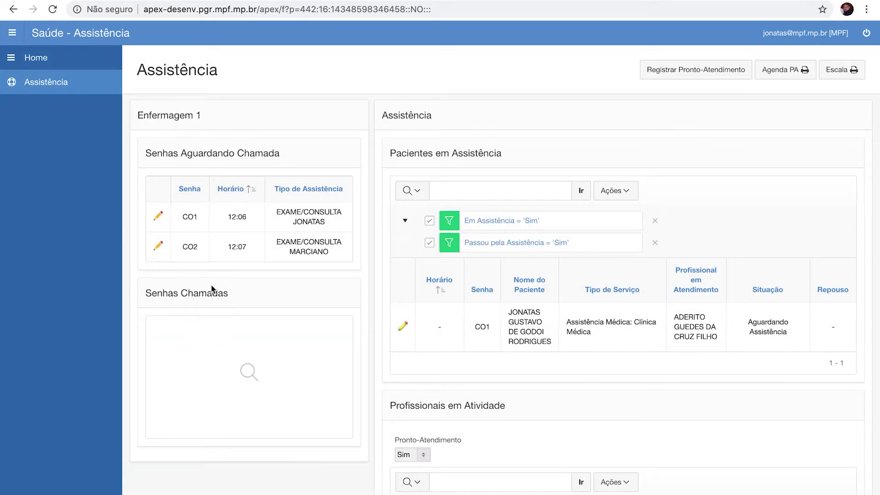
Step: Call tickets CO1 and CO2 from the waiting list of Enfermagem 1
left_click(159, 217)
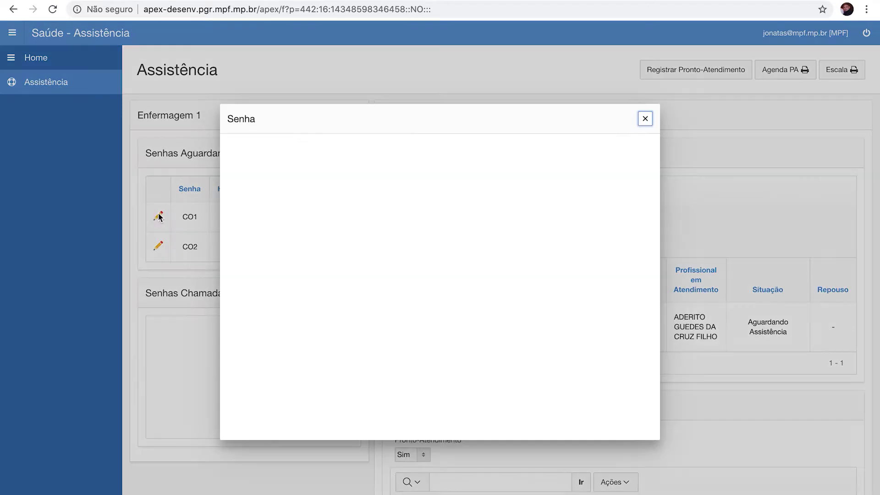
left_click(270, 356)
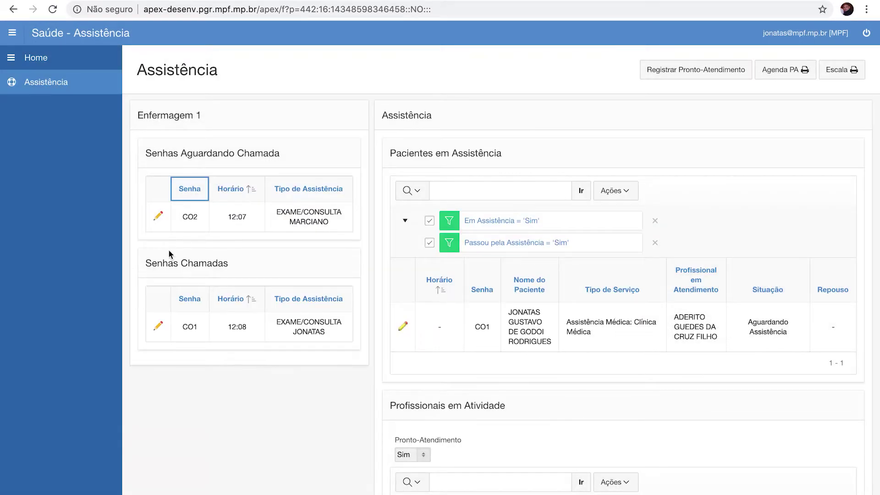
left_click(159, 216)
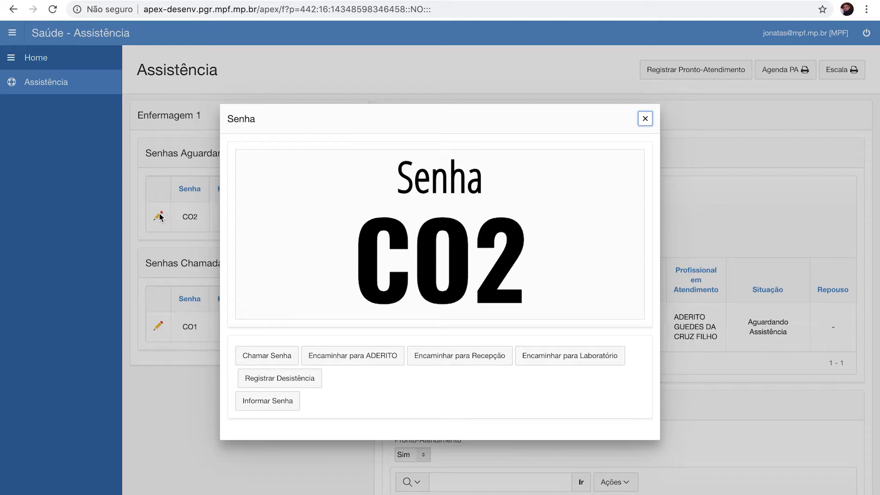
left_click(261, 356)
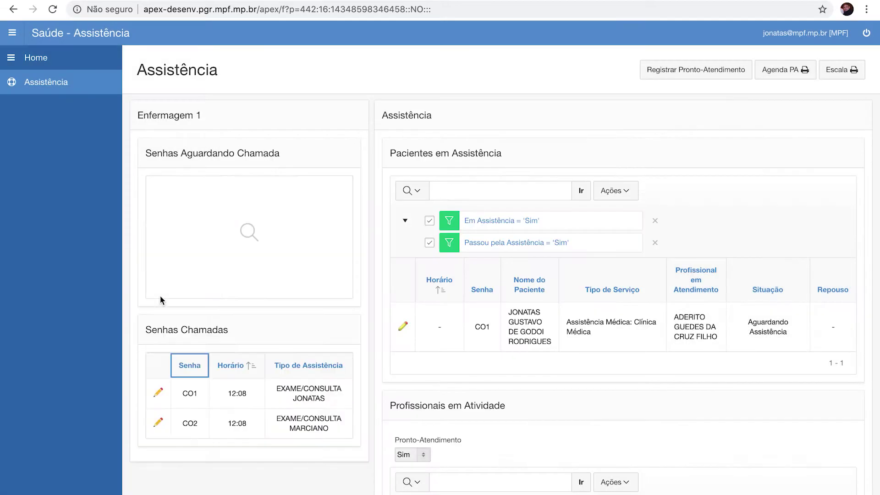
Step: Start the assistance for called ticket CO1 and show the Procedimentos section of the patient's record
left_click(159, 392)
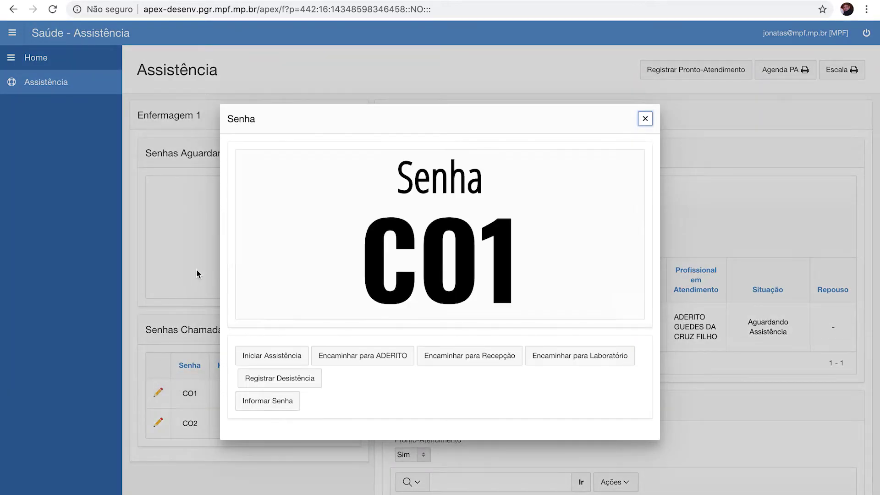
left_click(261, 359)
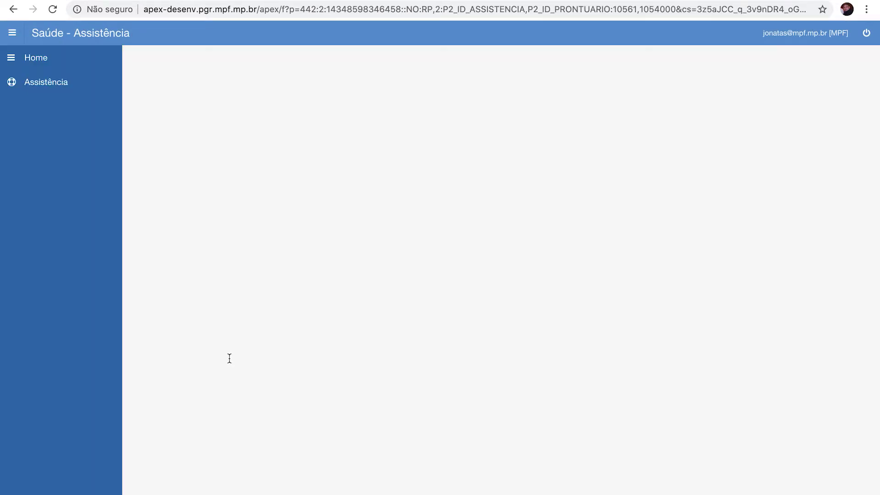
scroll(491, 330, "down", 3)
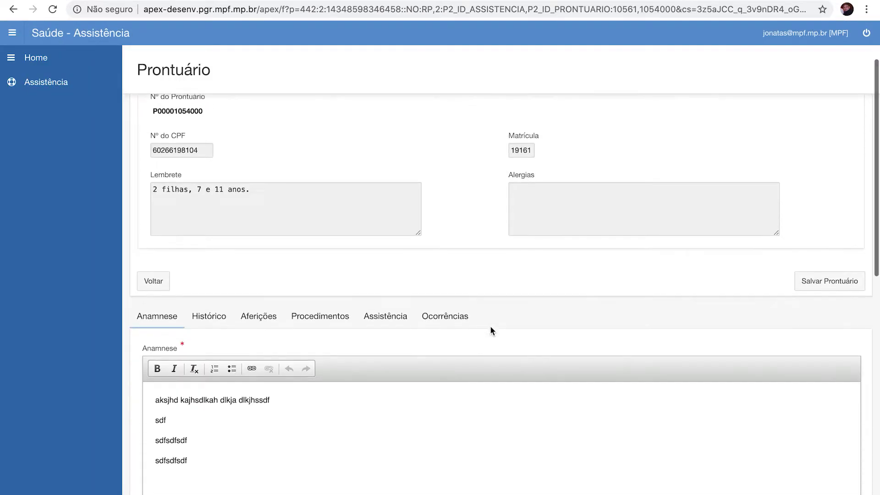
scroll(489, 326, "down", 3)
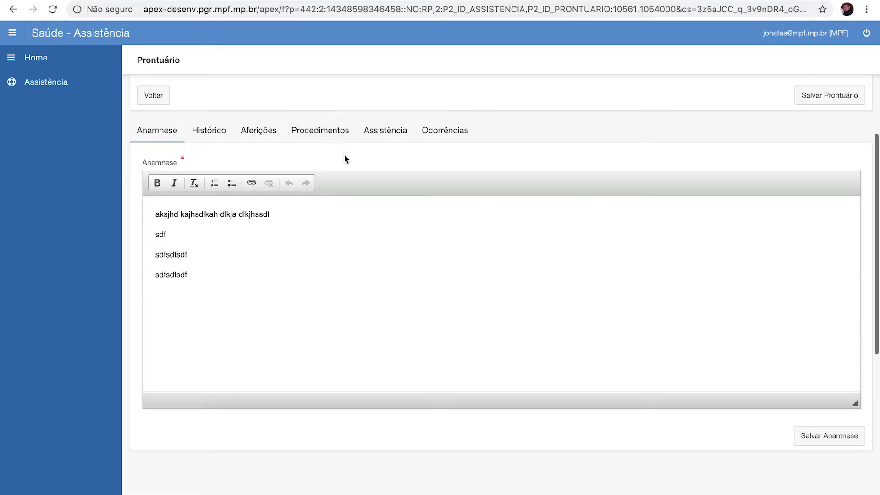
left_click(328, 131)
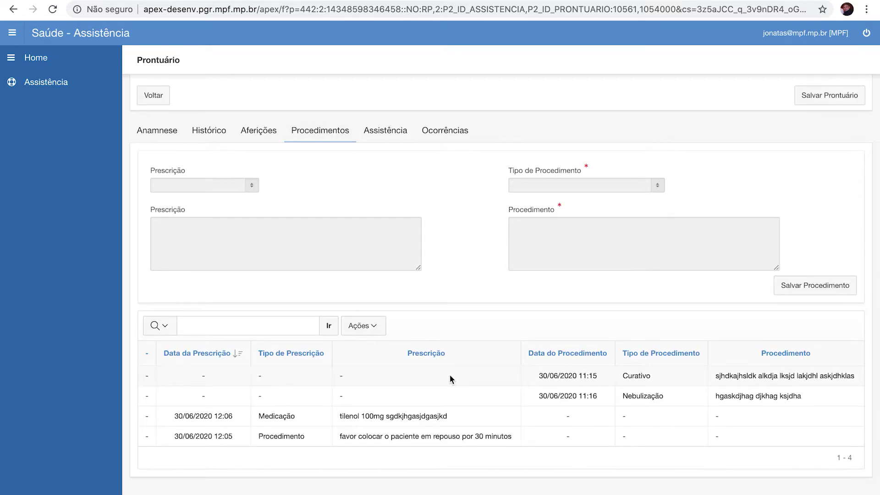
Step: For the Medicação às 12:06:24 prescription, save a Medicação oral procedure described as "foi ministrado o medicamento conforme solicitado"
scroll(450, 379, "down", 2)
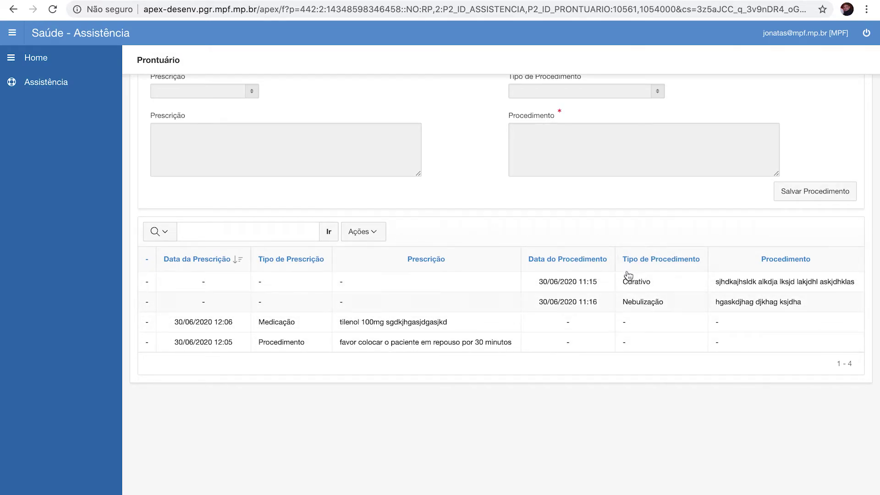
scroll(631, 287, "up", 2)
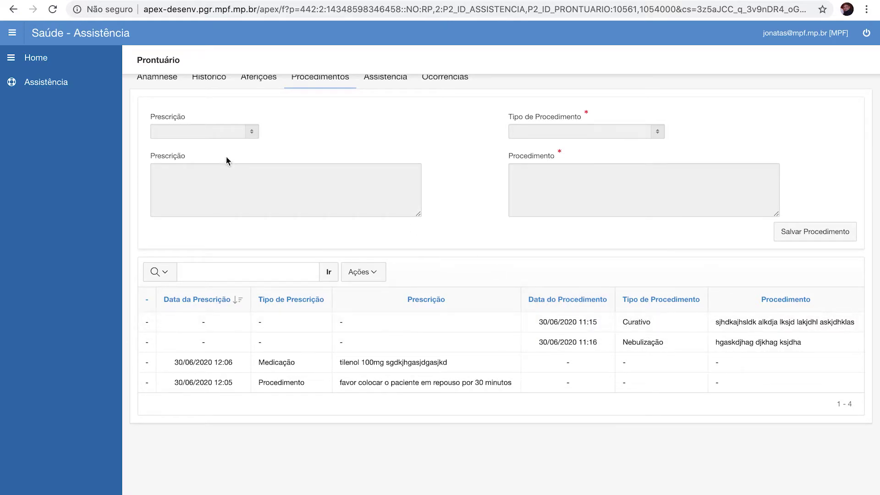
scroll(211, 134, "up", 1)
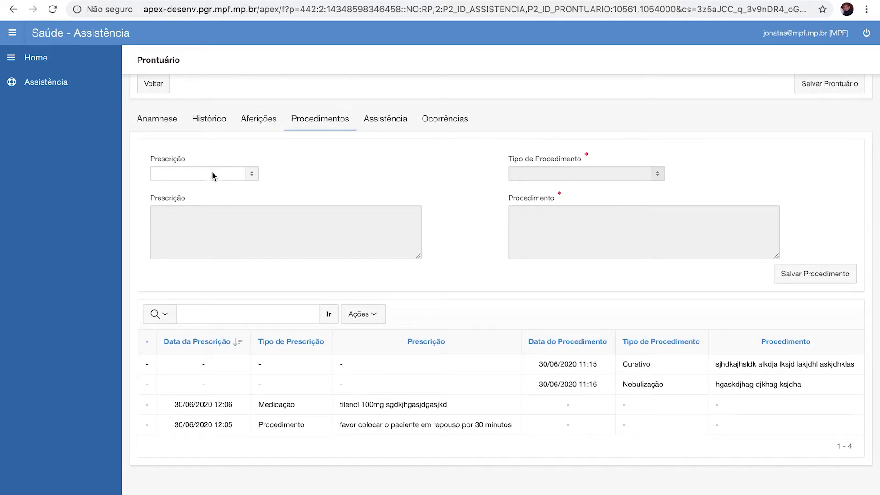
left_click(212, 174)
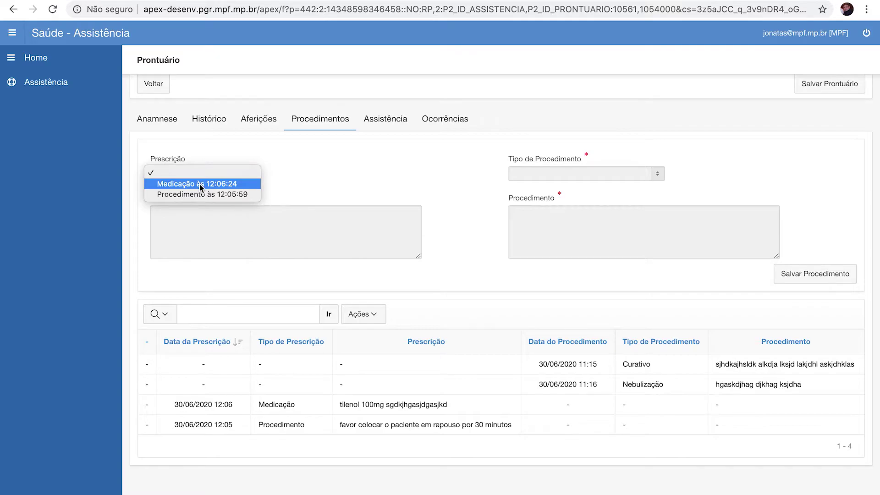
left_click(200, 185)
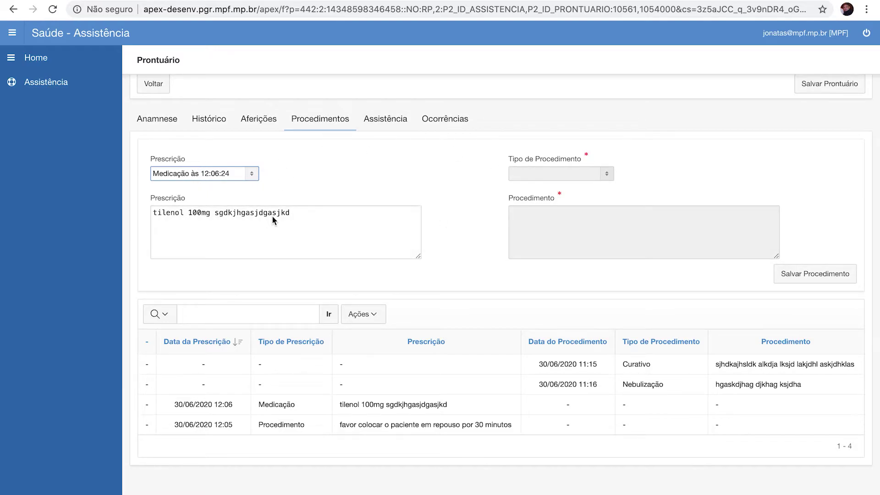
left_click(571, 177)
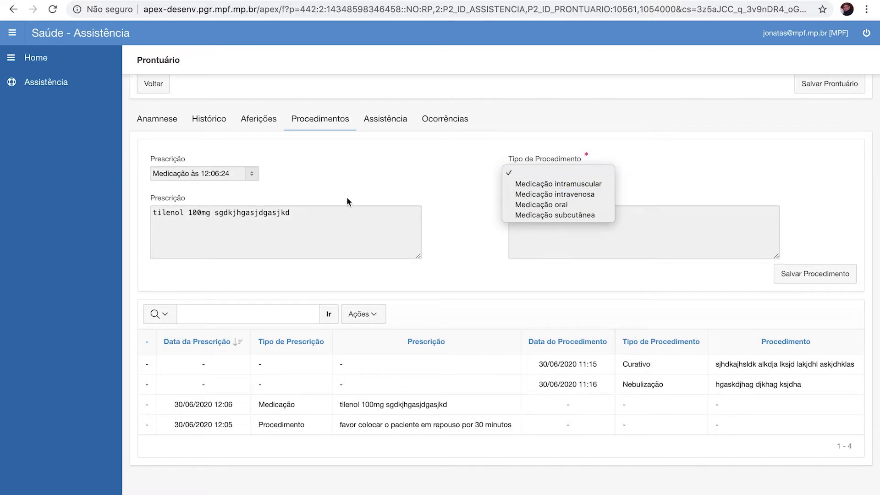
left_click(560, 206)
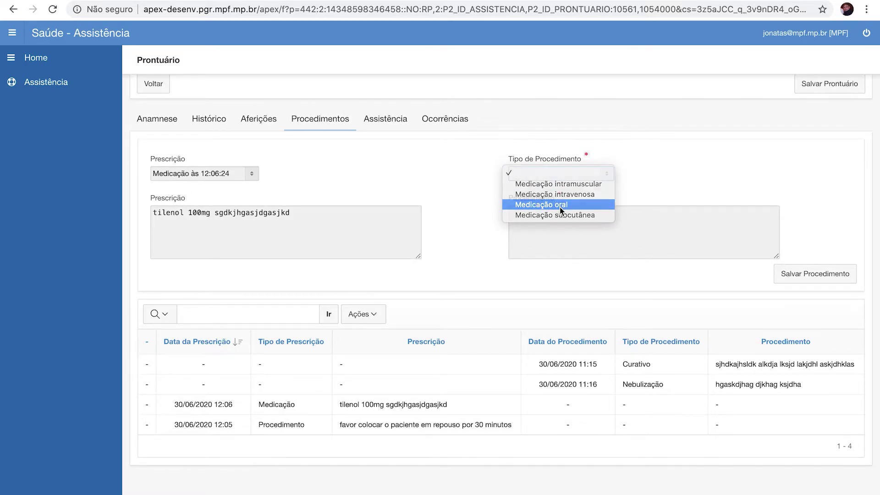
left_click(568, 224)
type("foi ministrado o med")
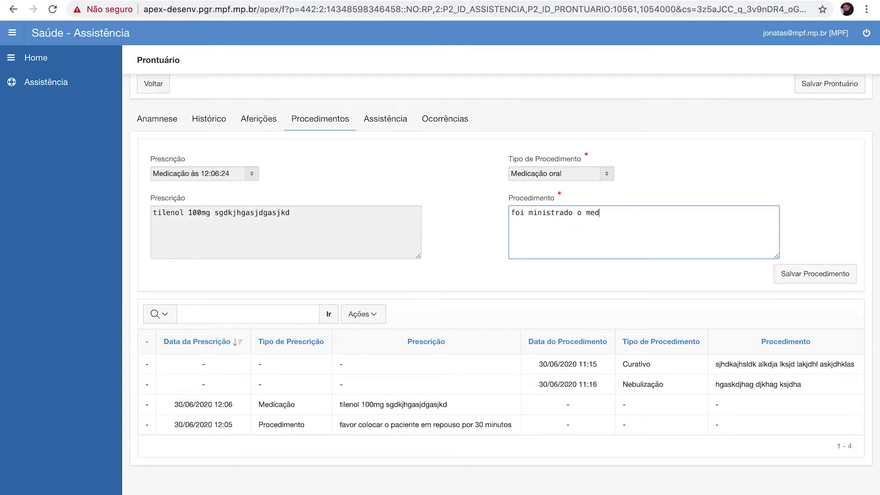
type("icamento conforme solicitado")
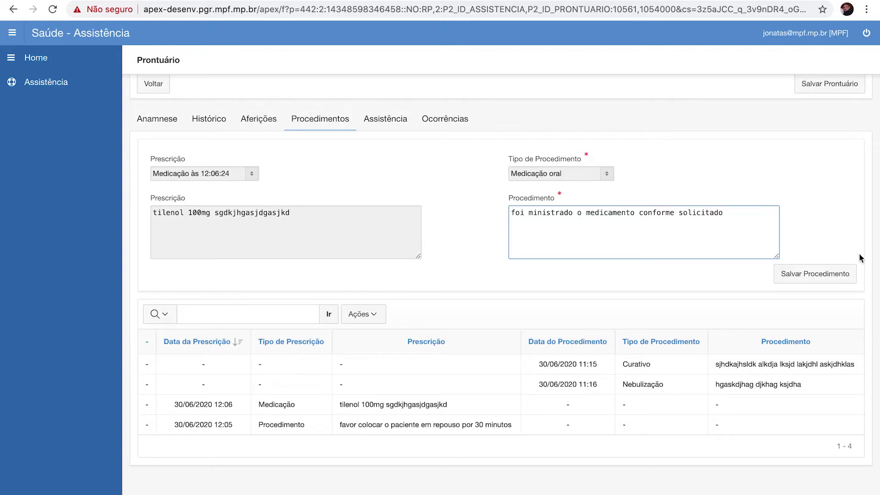
left_click(830, 276)
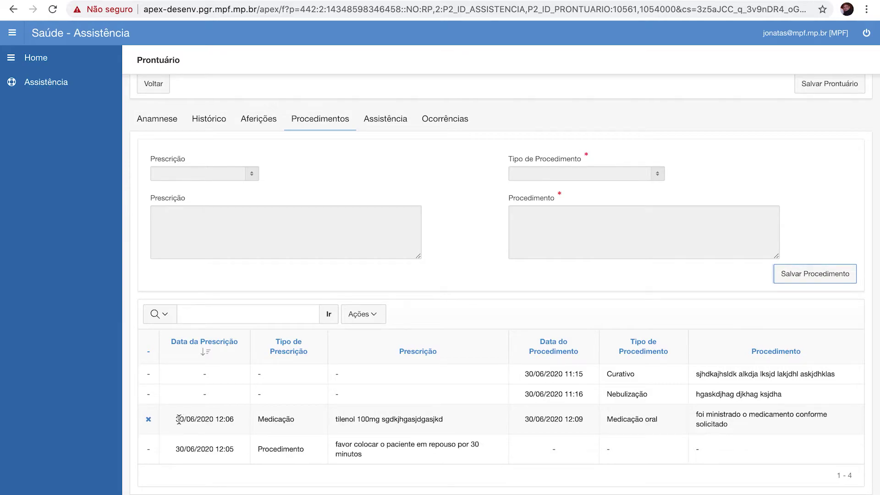
left_click_drag(179, 419, 416, 419)
left_click_drag(522, 417, 722, 417)
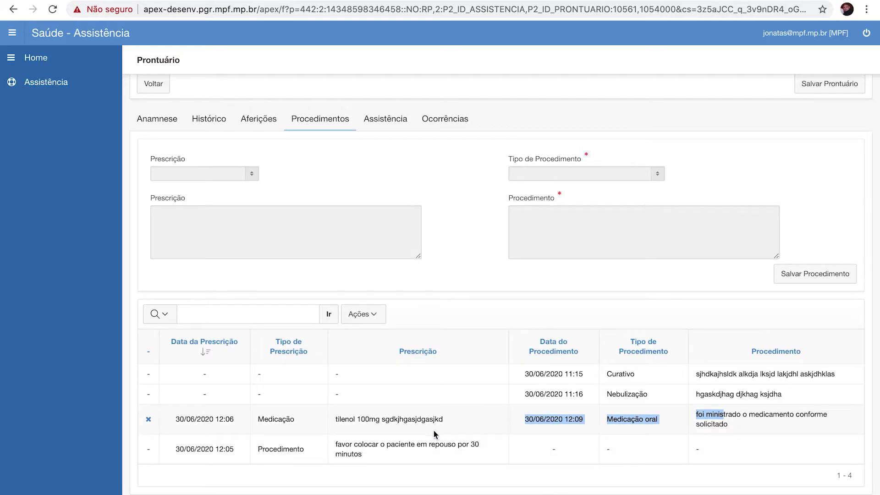
Step: Save another Medicação oral procedure for the Medicação às 12:06:24 prescription, with the description "hsldkahldkjahsldkhaslkdjhasl dkjhas"
left_click(216, 173)
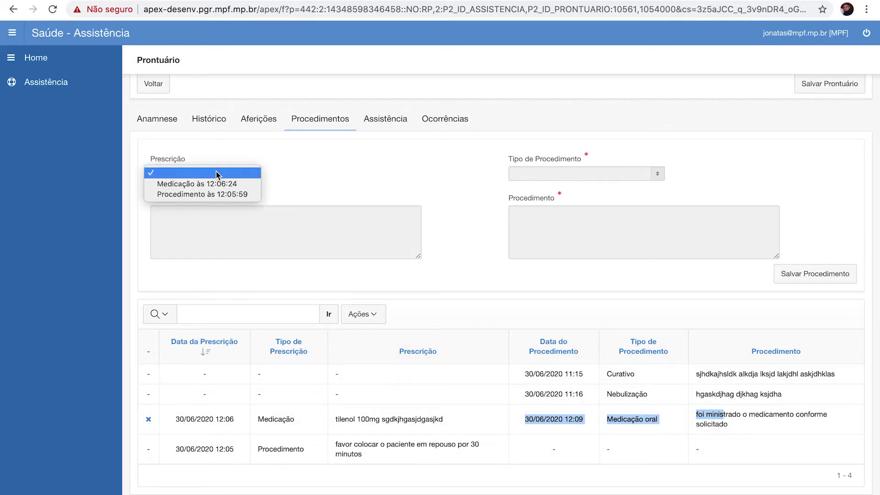
left_click(218, 183)
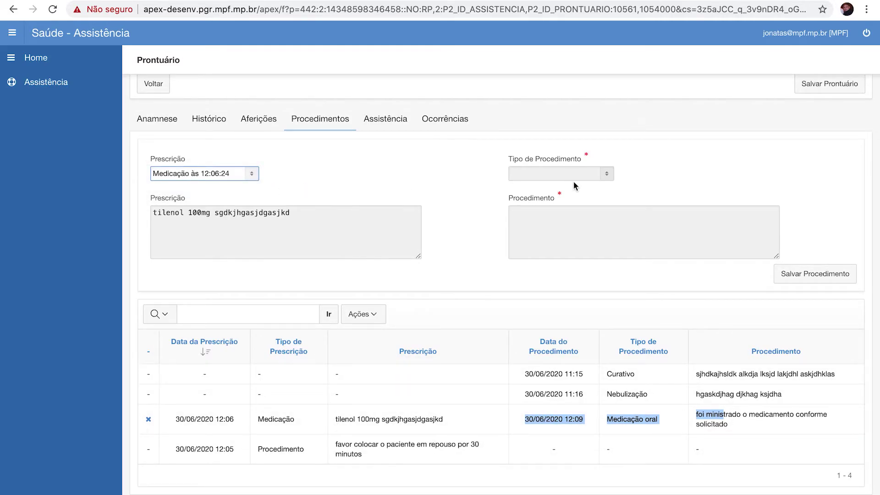
left_click(576, 172)
left_click(569, 205)
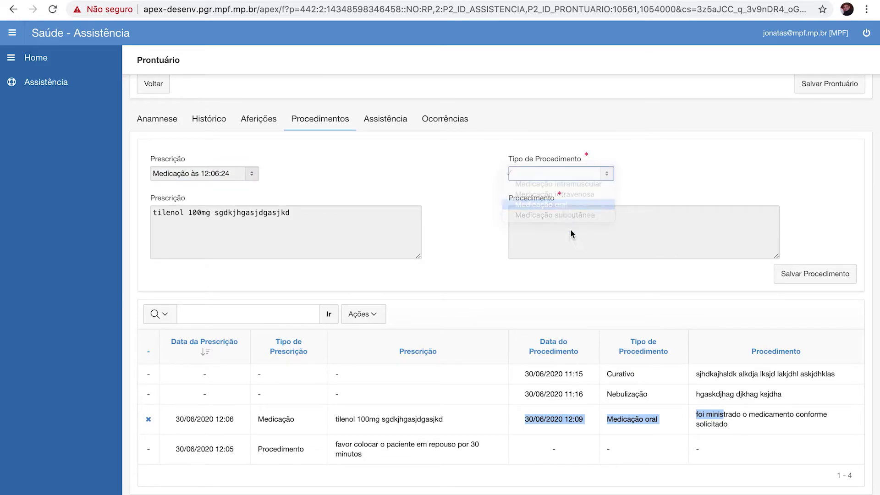
left_click(580, 245)
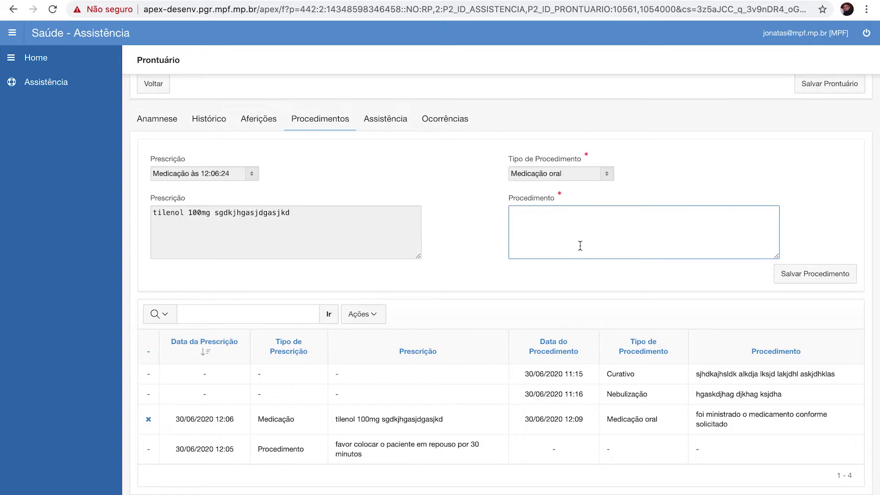
type("hsldkahldkjahsldkhaslkdjhasl dkjhas")
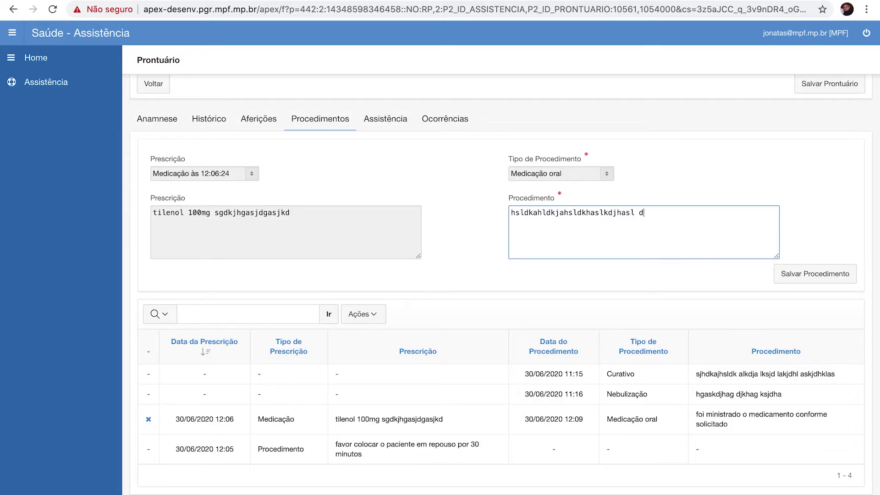
left_click(830, 274)
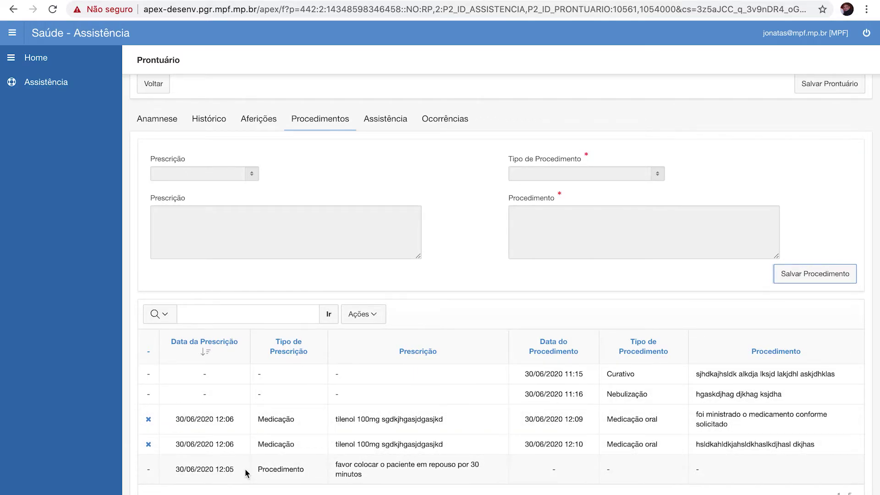
Step: For the Procedimento às 12:05:59 prescription, save an Orientação para saúde procedure with the description "lsdhlkajsd lkashdl kasjdkl a"
left_click(228, 175)
left_click(460, 212)
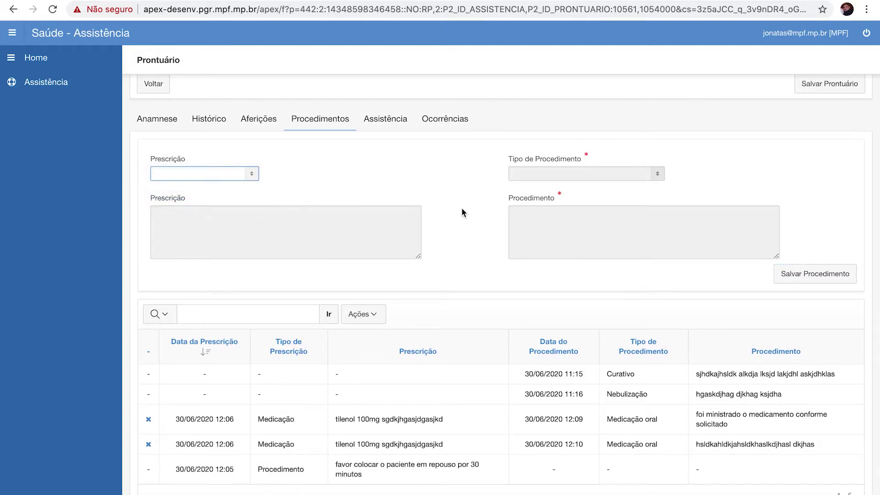
left_click(575, 175)
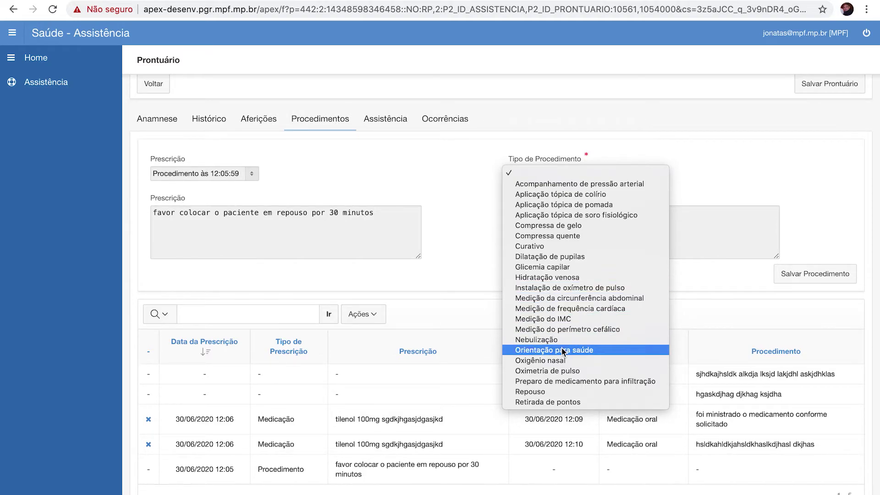
left_click(563, 351)
left_click(565, 248)
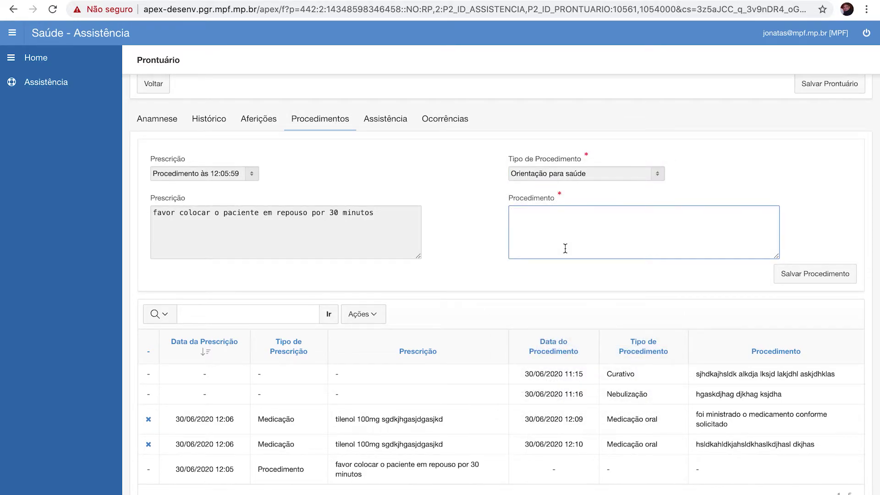
type("lsdhlkajsd lkashdl kasjdkl a")
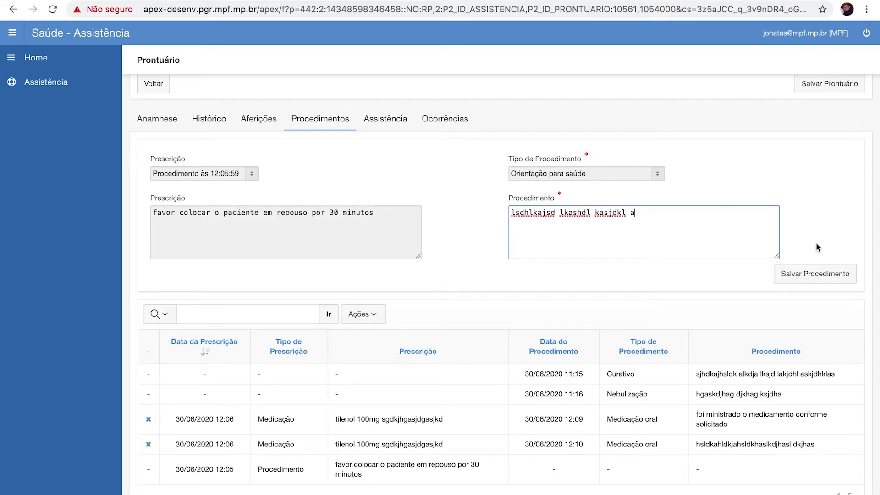
left_click(815, 282)
Step: Save a Repouso procedure for the Procedimento às 12:05:59 prescription, with the description "hskdjhlaksjhd kasd lkasj"
left_click(239, 172)
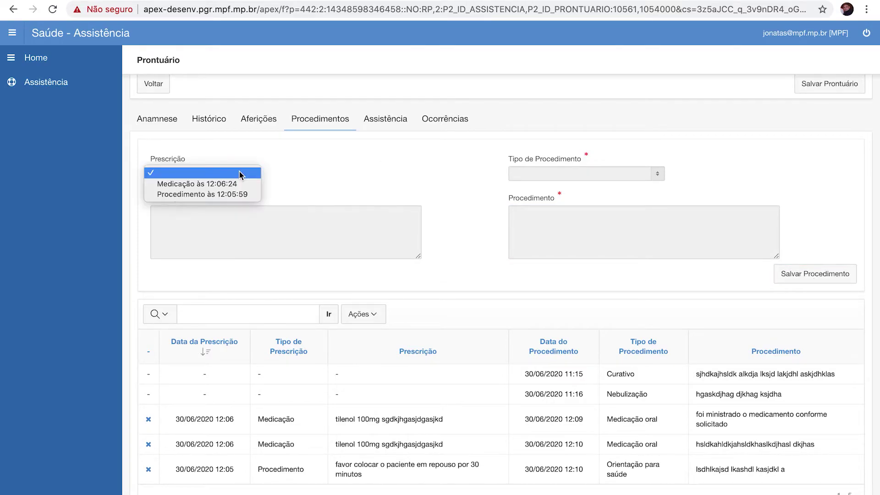
left_click(227, 193)
left_click(544, 175)
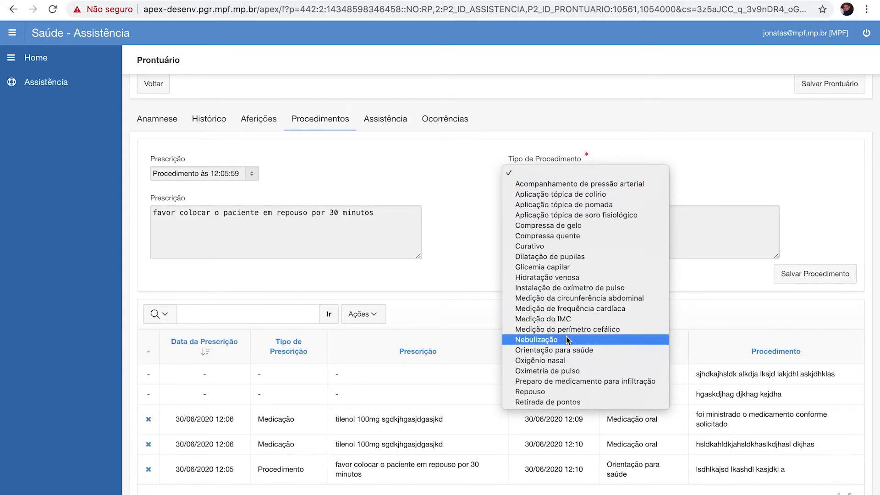
left_click(566, 391)
left_click(621, 240)
type("hskdjhlaksjhd kasd lkasj")
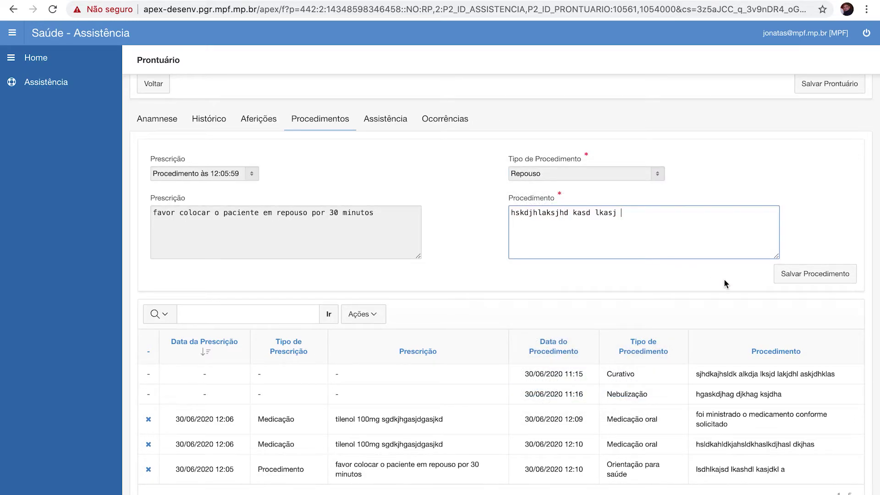
left_click(780, 277)
scroll(672, 301, "down", 3)
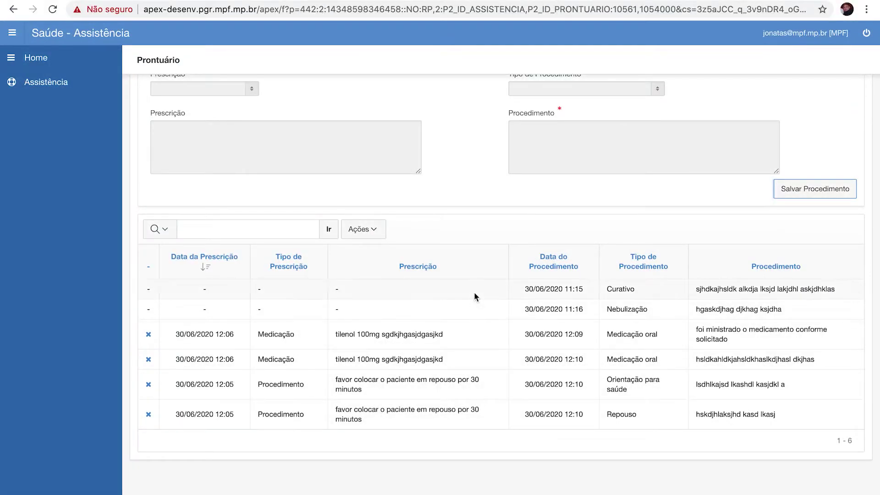
Step: Open the Assistência section of the CO1 patient's record and forward the patient back to the attending physician
scroll(473, 293, "up", 7)
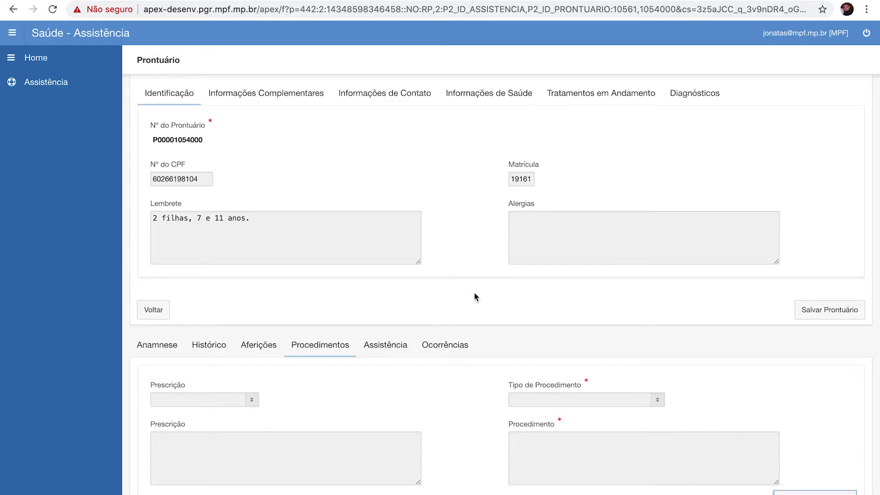
scroll(473, 297, "down", 4)
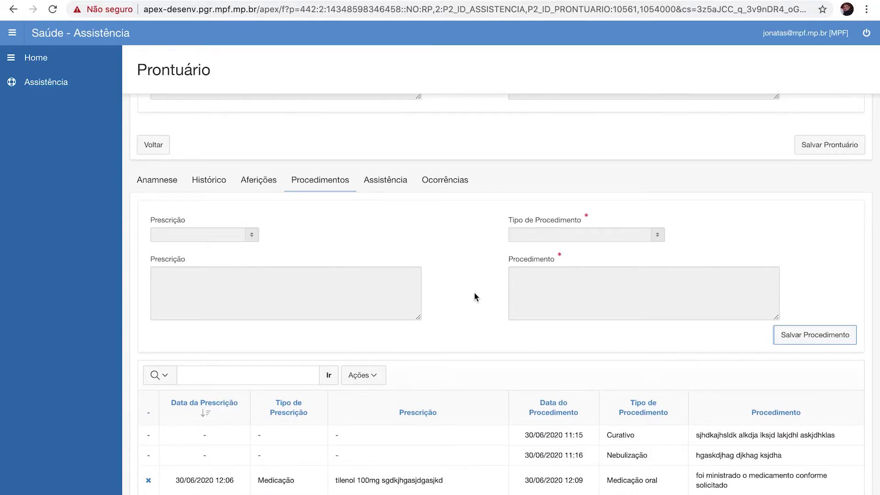
left_click(384, 179)
scroll(360, 301, "down", 3)
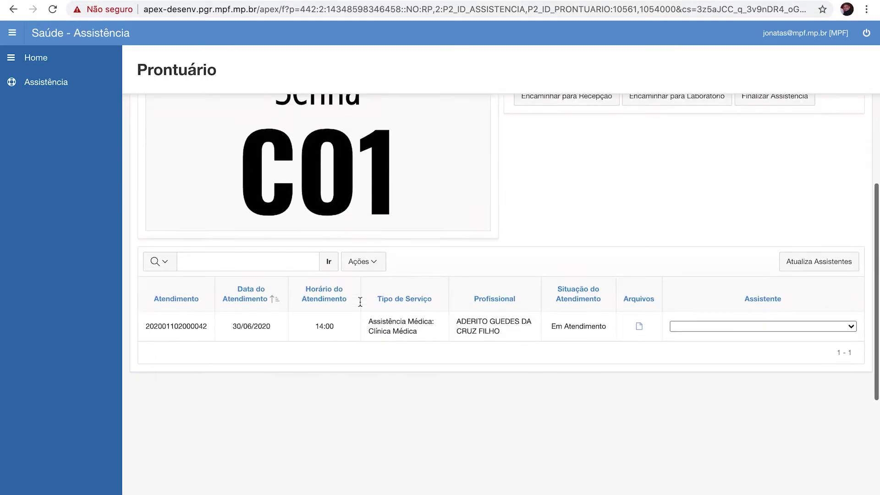
scroll(360, 301, "up", 2)
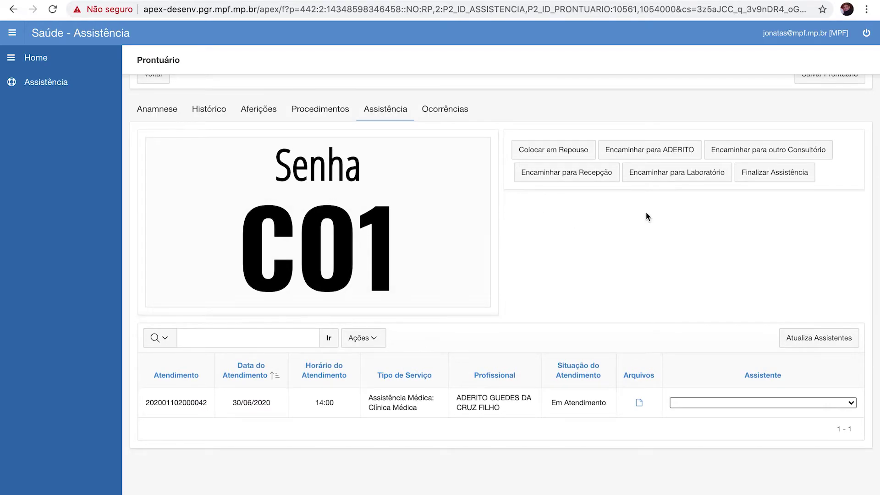
left_click(660, 147)
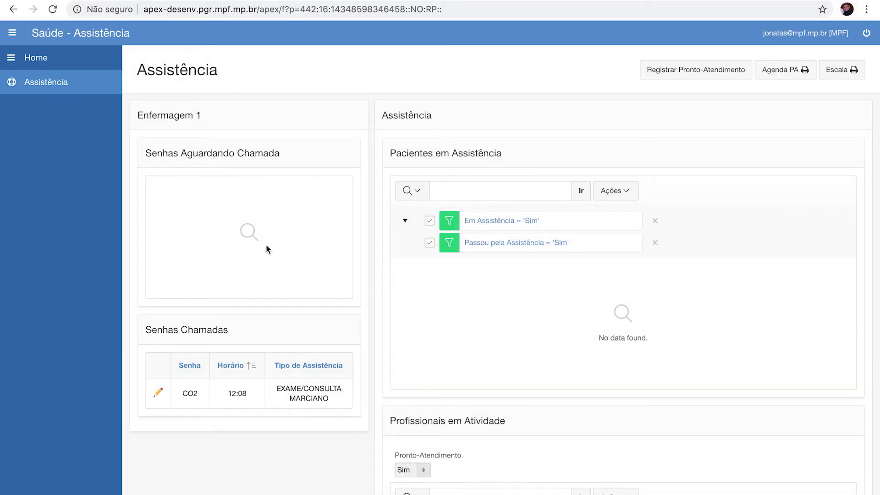
Step: Start the assistance for called ticket CO2 and show the Procedimentos section of the patient's record
left_click(158, 392)
left_click(278, 355)
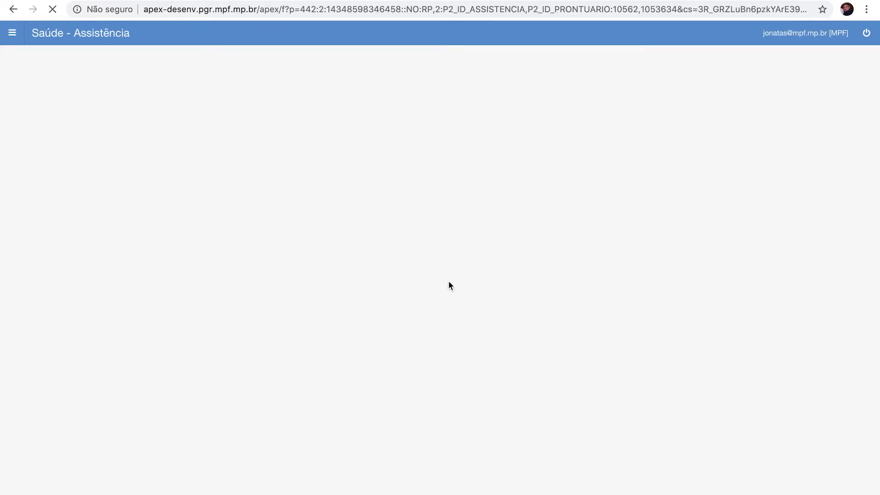
scroll(448, 280, "down", 7)
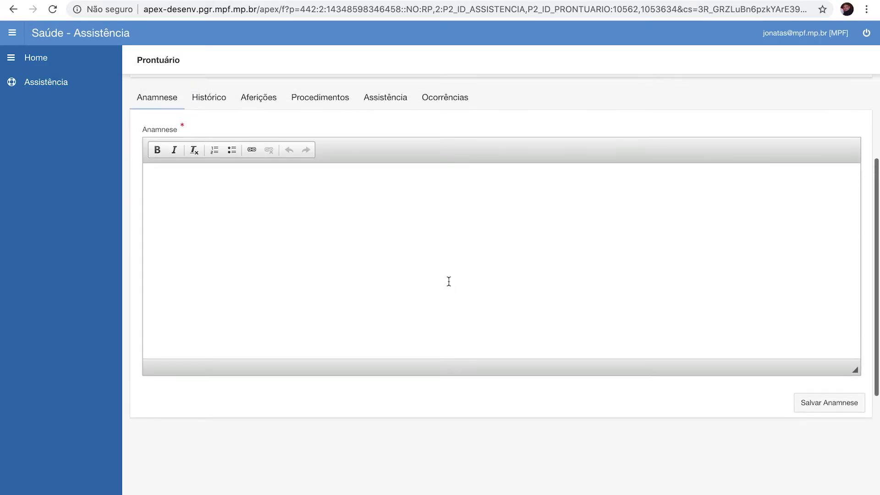
left_click(324, 99)
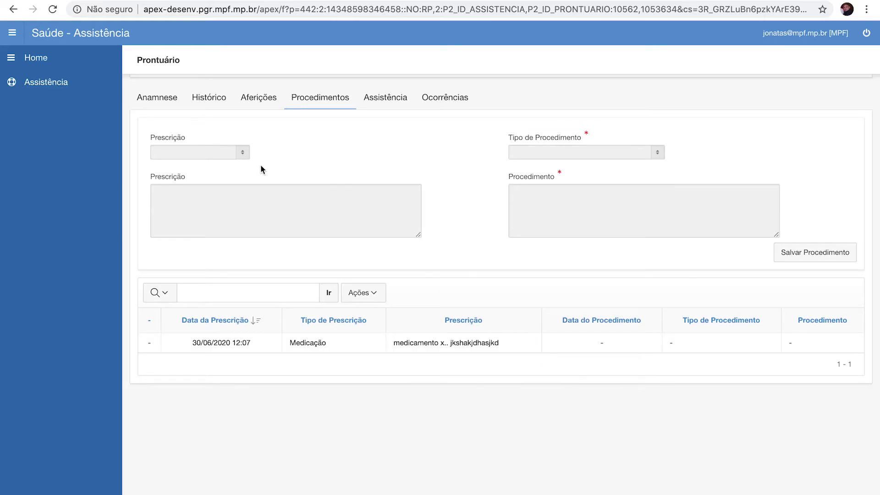
Step: For the Medicação às 12:07:49 prescription, save a Medicação intramuscular procedure with the description "jalksdja skjdha slkd laskdhl askjd lk"
left_click(226, 155)
left_click(211, 163)
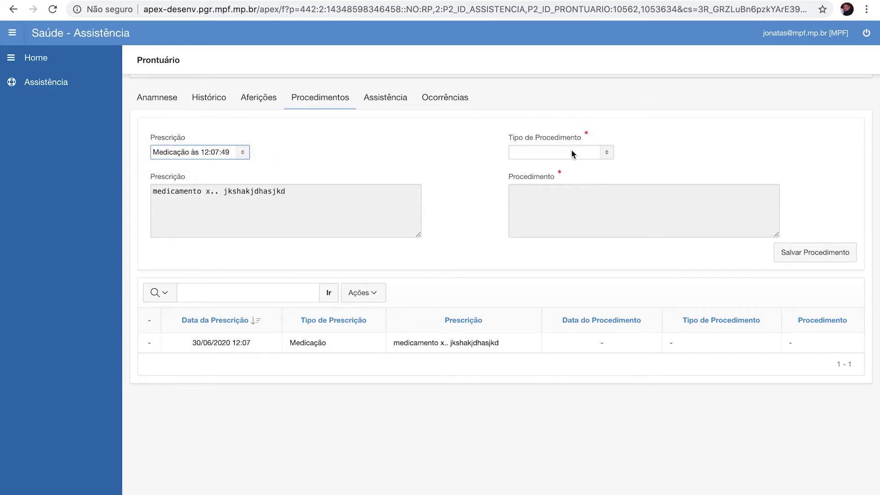
left_click(571, 151)
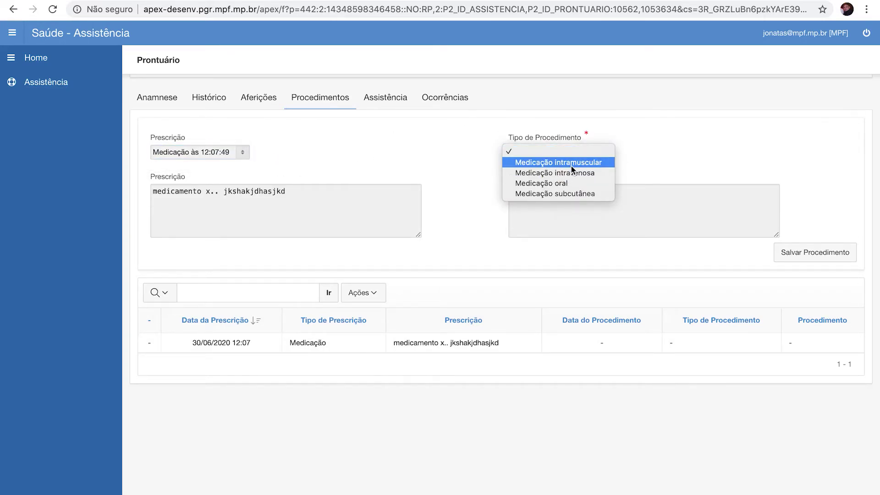
left_click(570, 164)
left_click(572, 196)
type("jalksdja skjdha slkd laskdhl askjd lk")
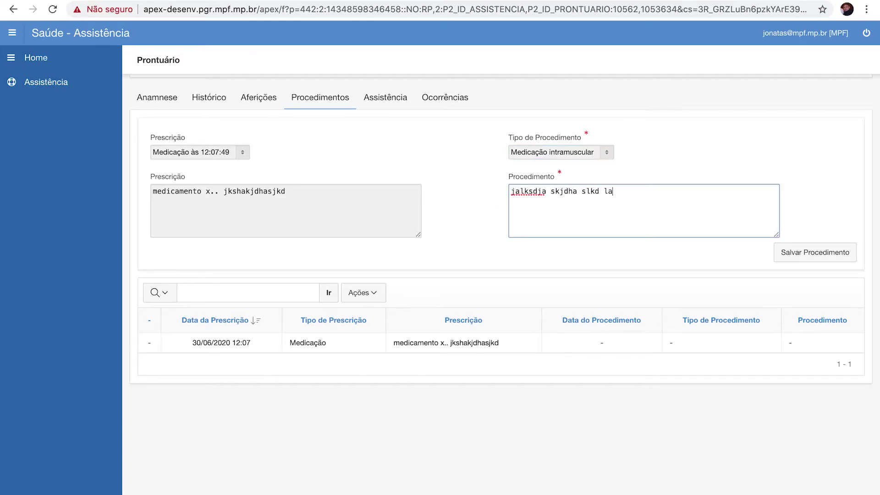
left_click(824, 251)
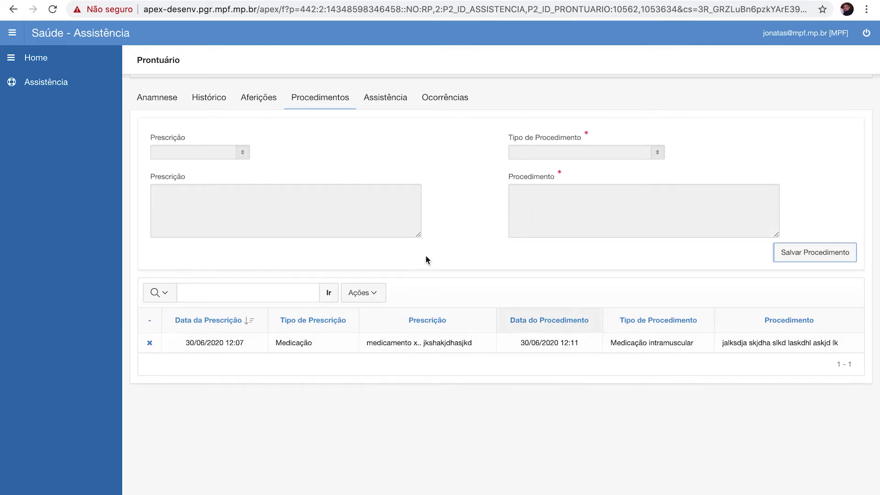
Step: Save an Anamnese for CO2 reading "kjshd akljda klsdjha slkdl aksdl kasjdl jas" with "asdasdasdasdasd" on the line below
scroll(450, 327, "up", 2)
left_click(164, 179)
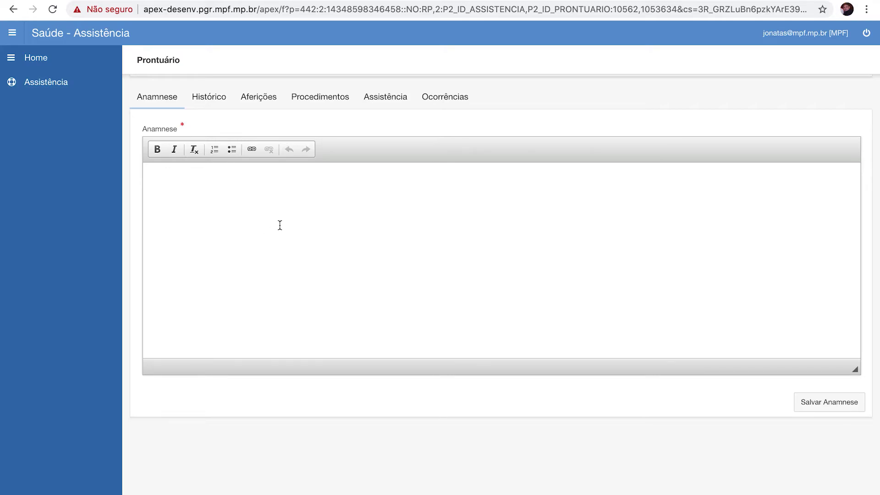
type("kjshd akljda klsdjha slkdl aksdl kasjdl jas")
key("Return")
type("asdasdasdasdasd")
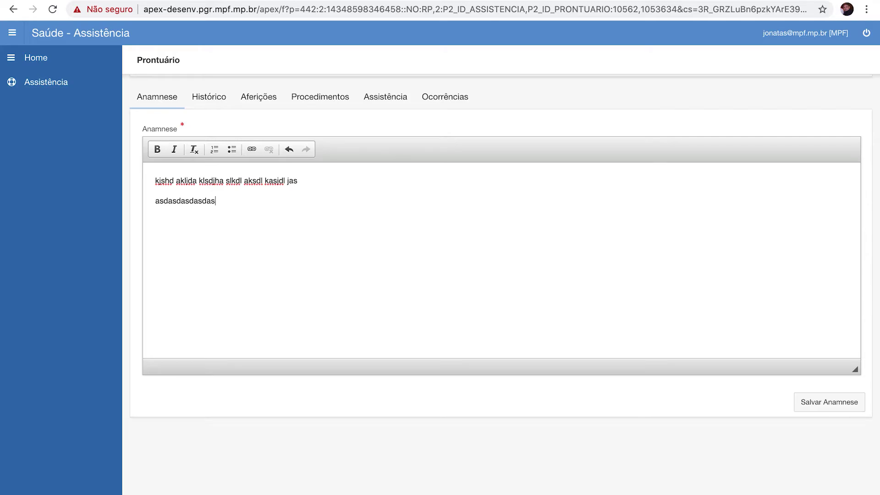
left_click(825, 410)
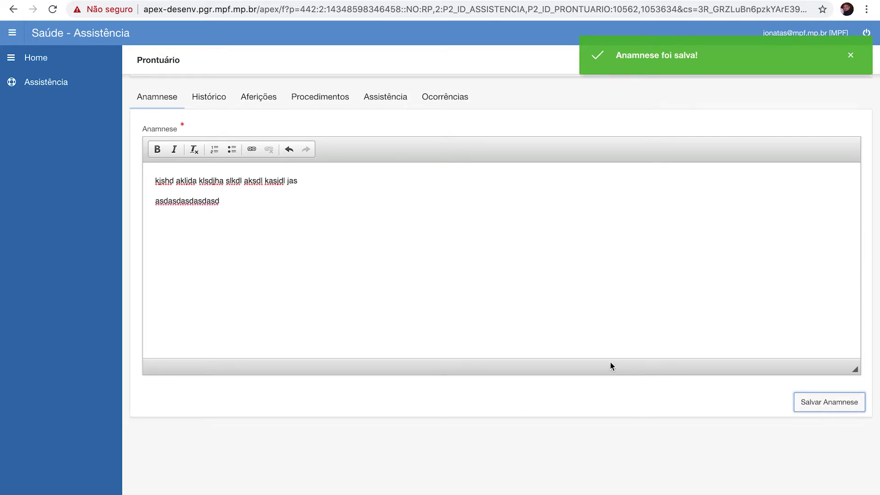
Step: Record new Aferições for the CO2 patient with Pressão Diastólica 140 and Pressão Sistólica 90, and save them
left_click(257, 98)
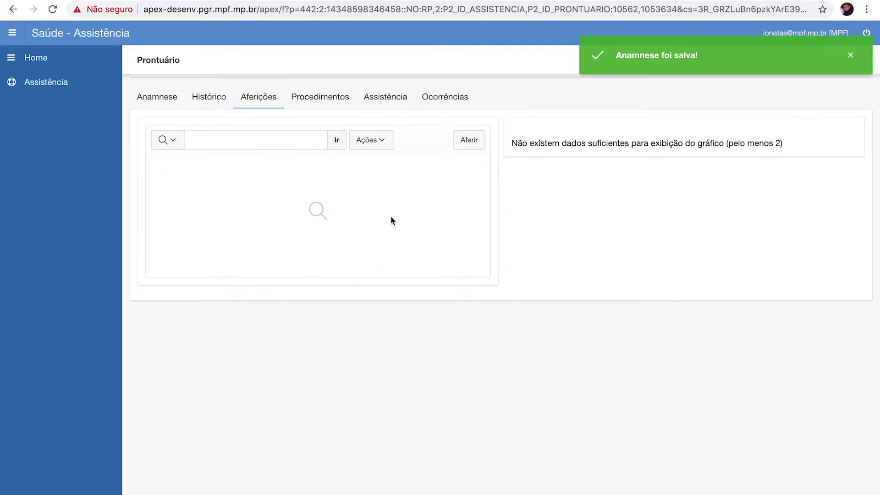
left_click(469, 140)
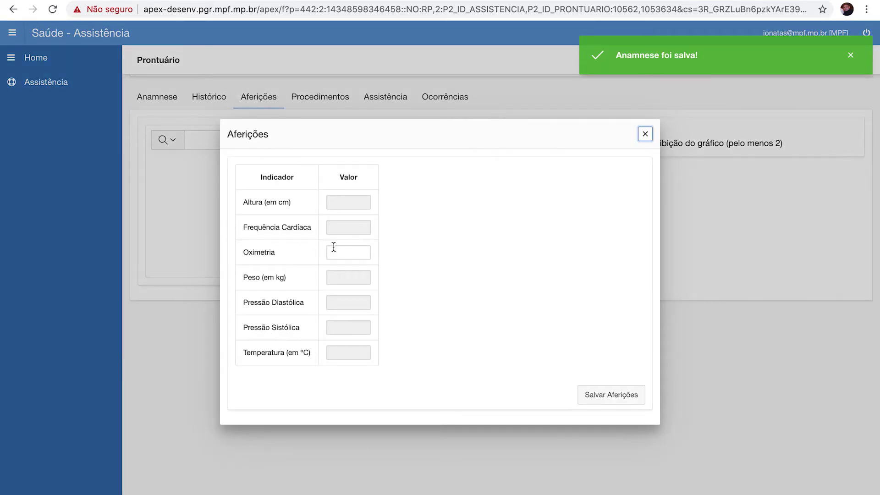
left_click(352, 304)
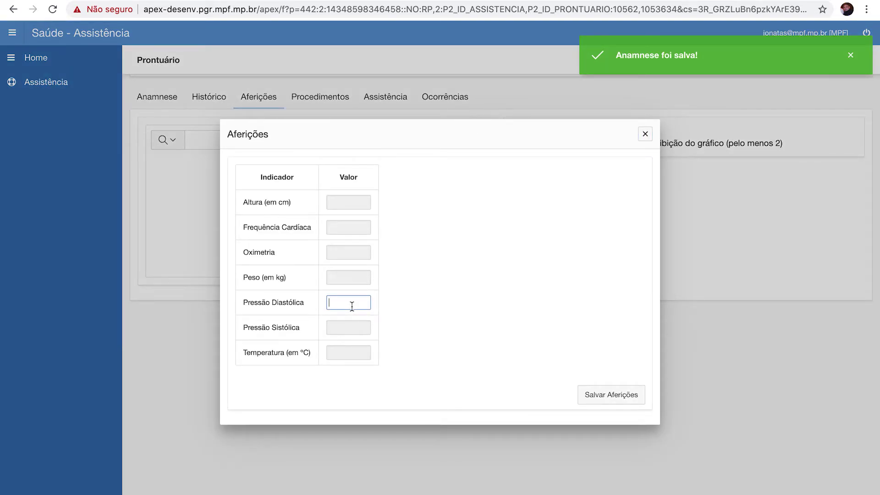
type("140")
key("Tab")
type("90")
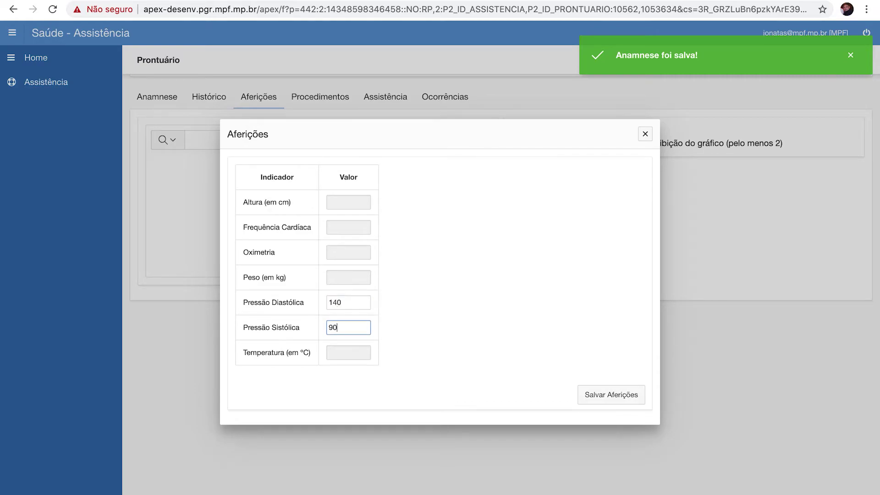
left_click(619, 401)
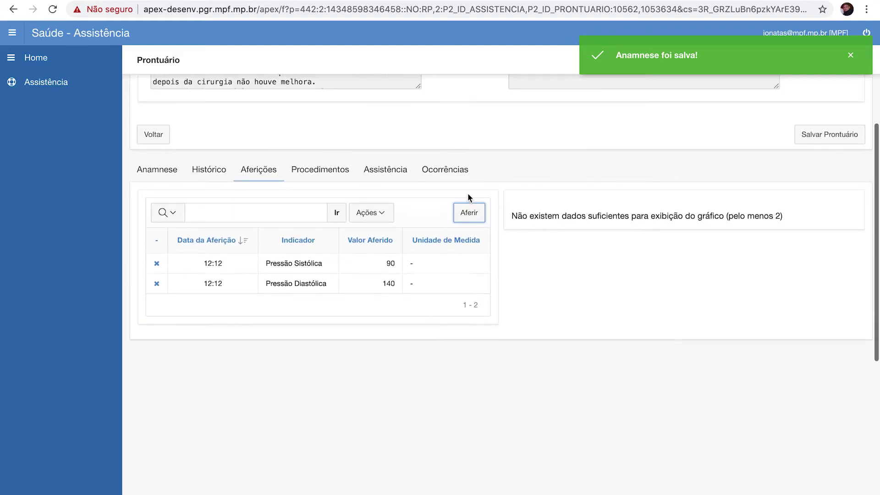
Step: Place the CO2 patient in Repouso, and refresh the physician's Home page in Saúde - Prontuário to check the patient's Repouso status
left_click(373, 170)
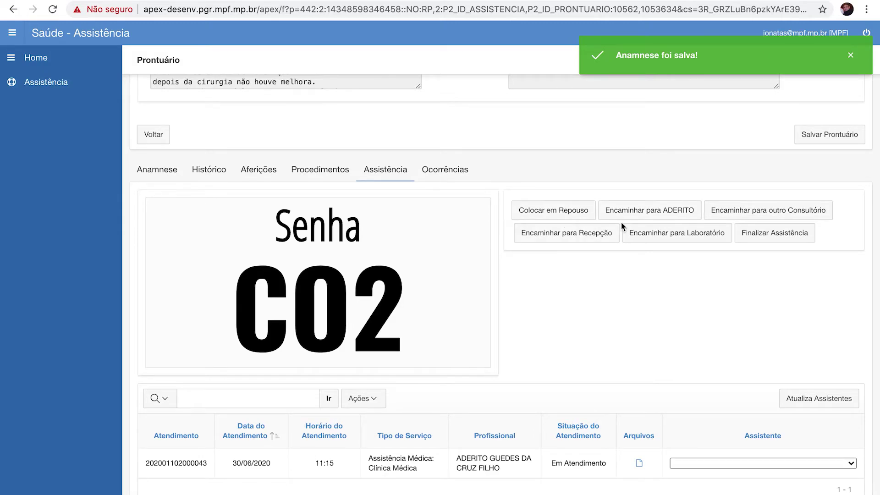
left_click(562, 212)
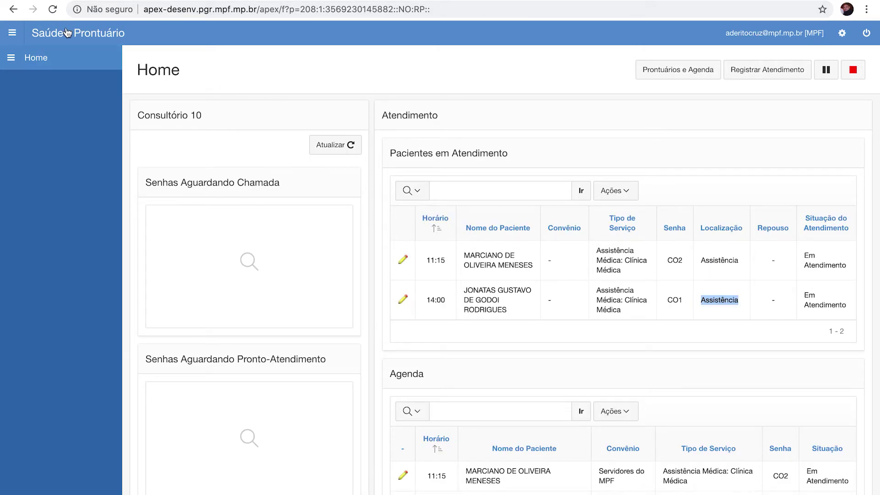
left_click(340, 147)
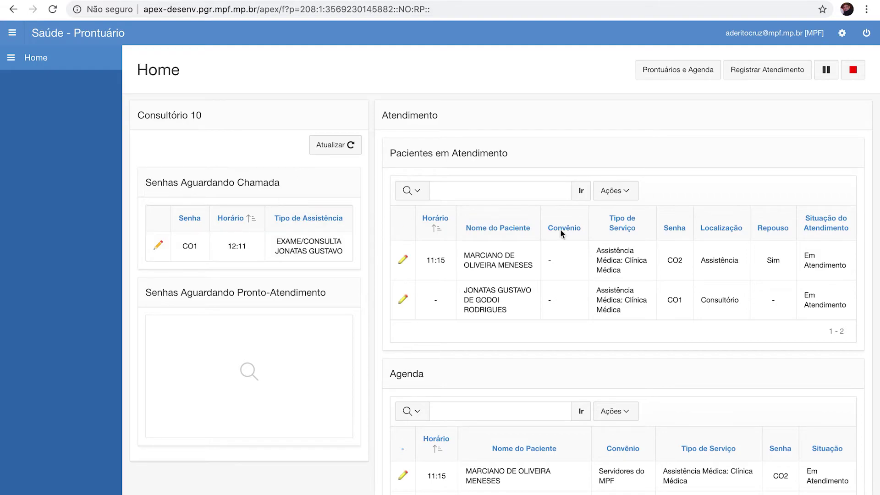
double_click(774, 259)
left_click(768, 269)
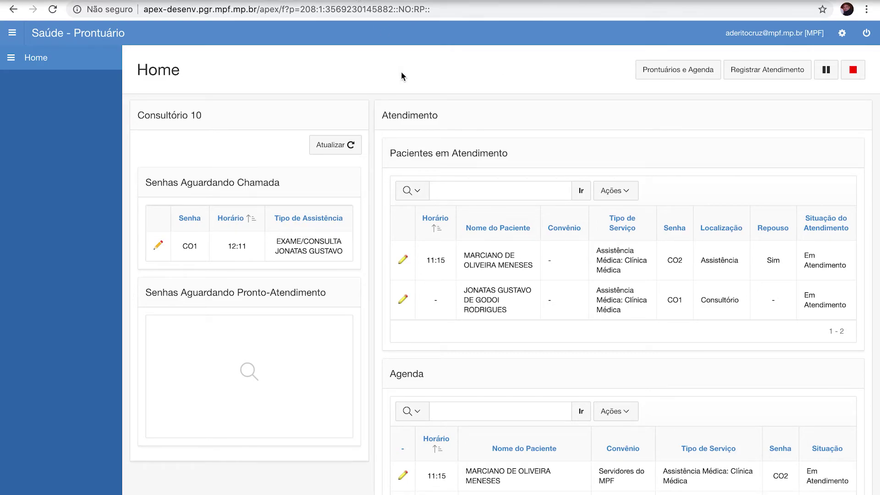
Step: Switch back to Saúde - Assistência, reopen the CO2 patient's record and remove the patient from Repouso
mouse_move(393, 0)
left_click(392, 18)
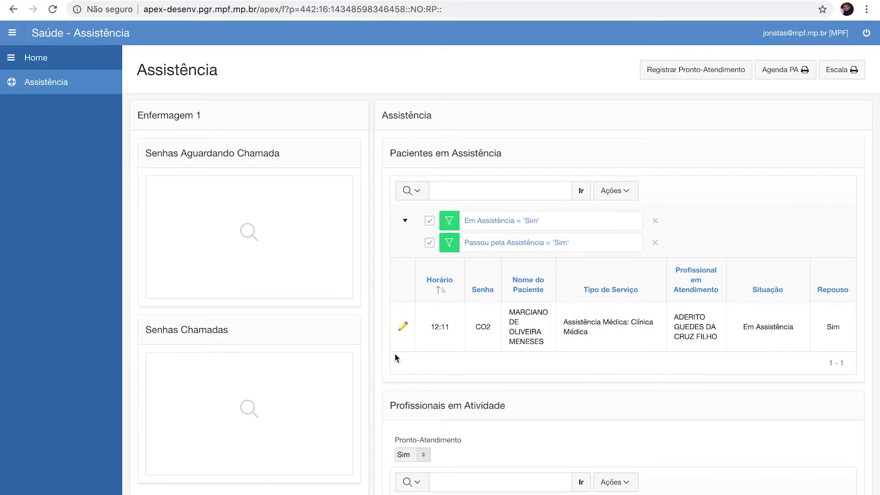
left_click(403, 326)
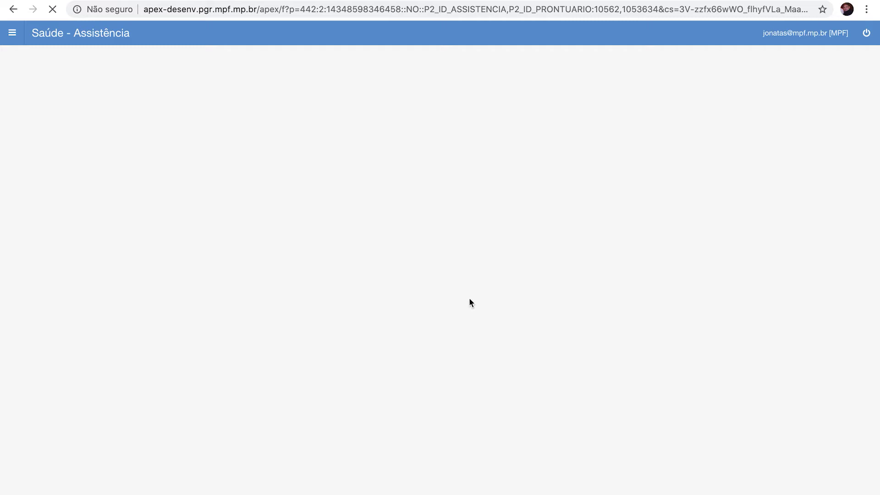
scroll(490, 185, "down", 5)
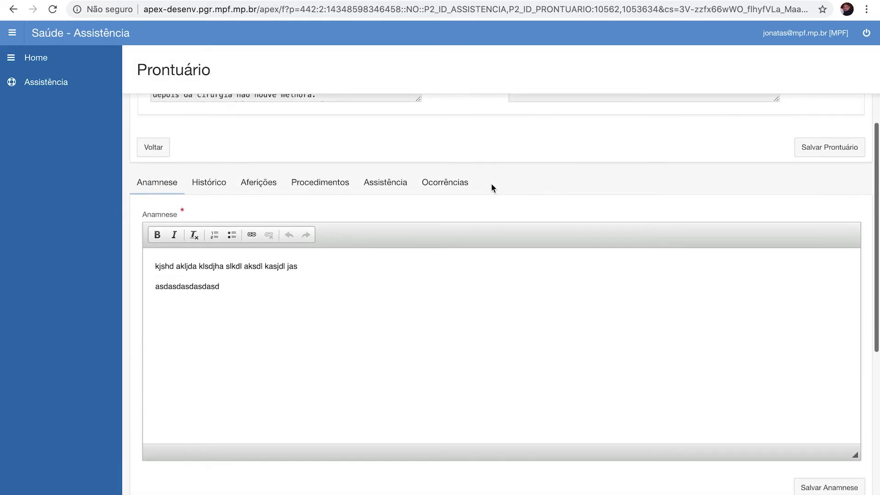
scroll(490, 183, "down", 1)
left_click(393, 124)
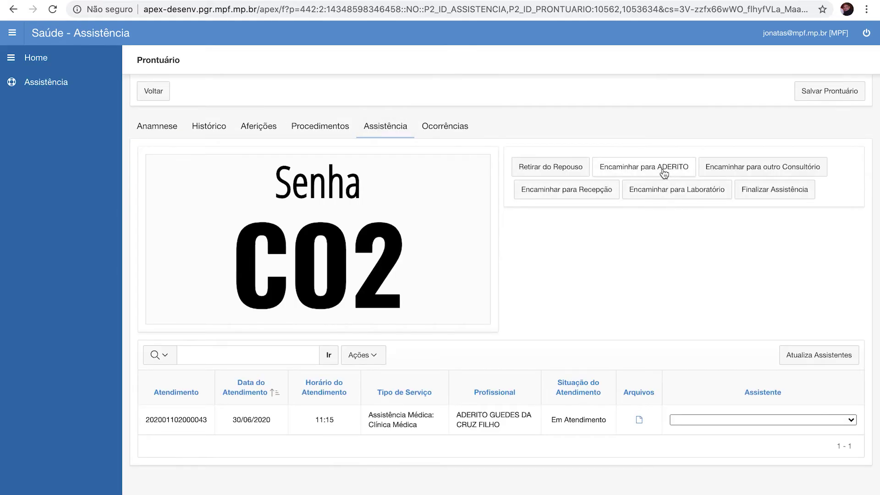
left_click(560, 169)
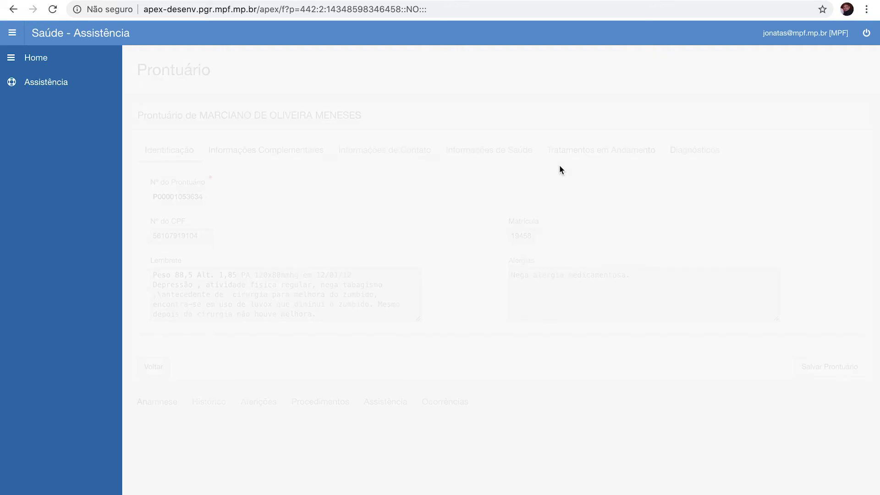
Step: Review the Ocorrências history of the CO2 record and forward the patient back to the attending physician
scroll(499, 250, "down", 8)
scroll(498, 250, "up", 3)
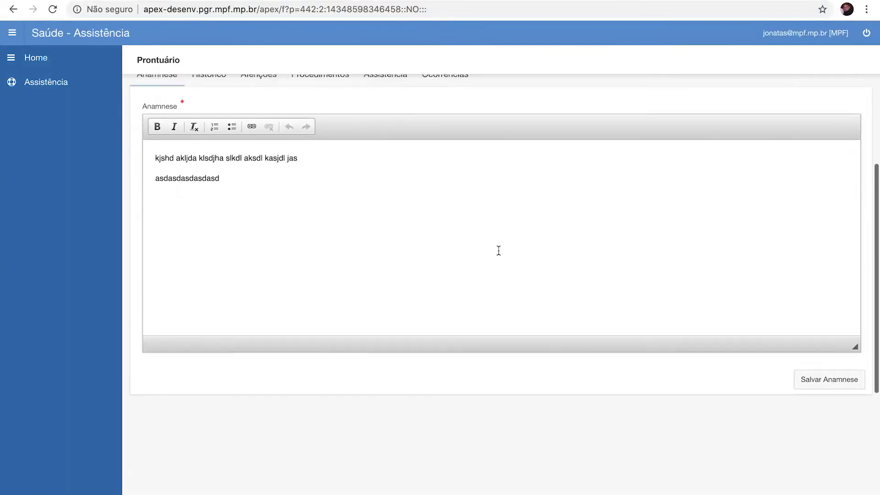
left_click(445, 114)
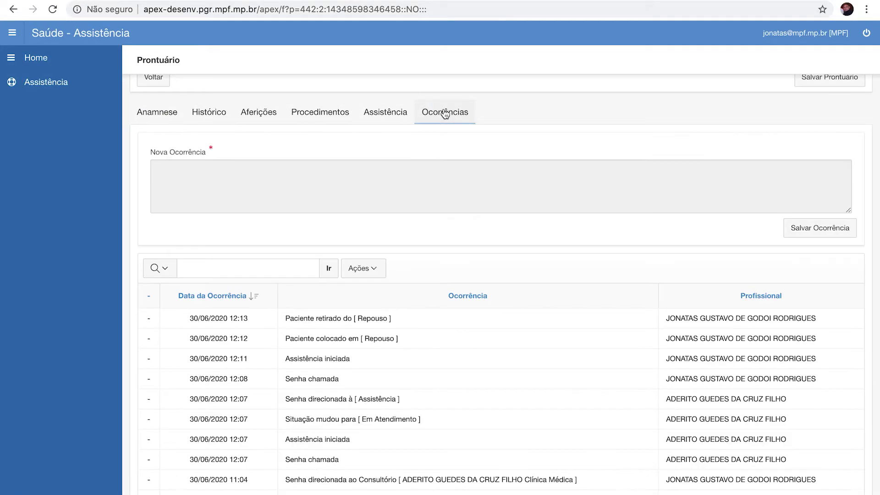
scroll(461, 405, "down", 3)
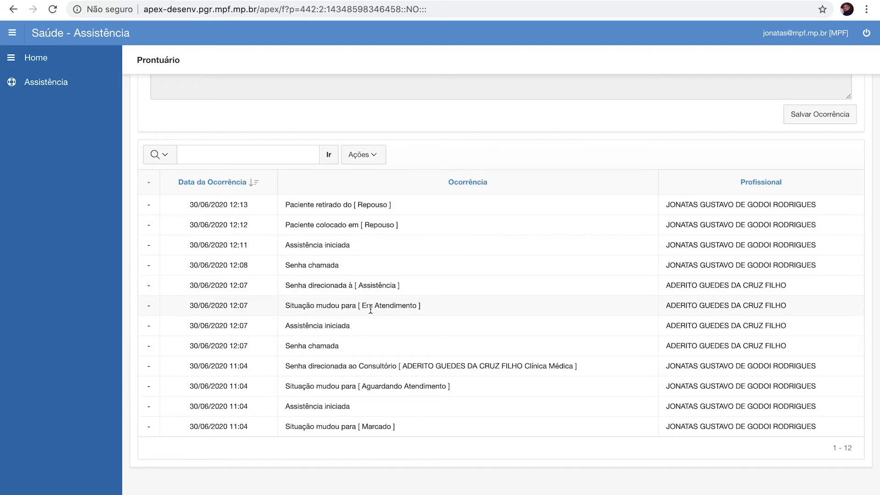
scroll(370, 309, "up", 3)
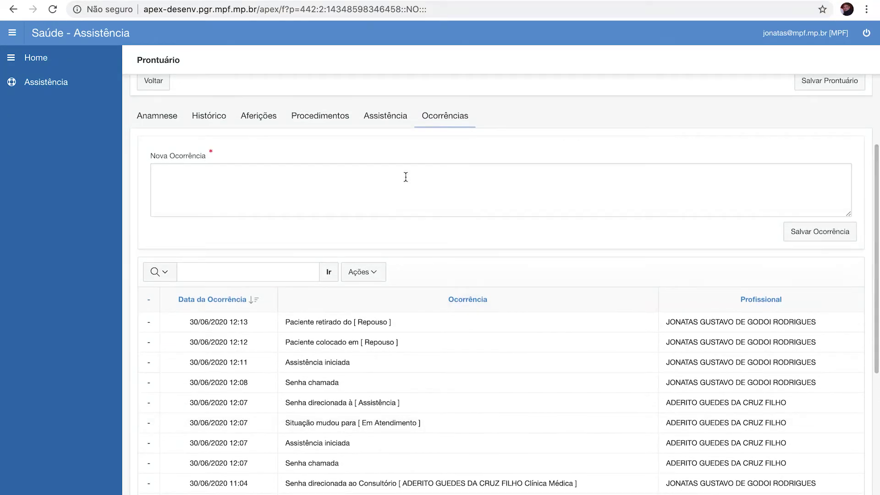
left_click(386, 117)
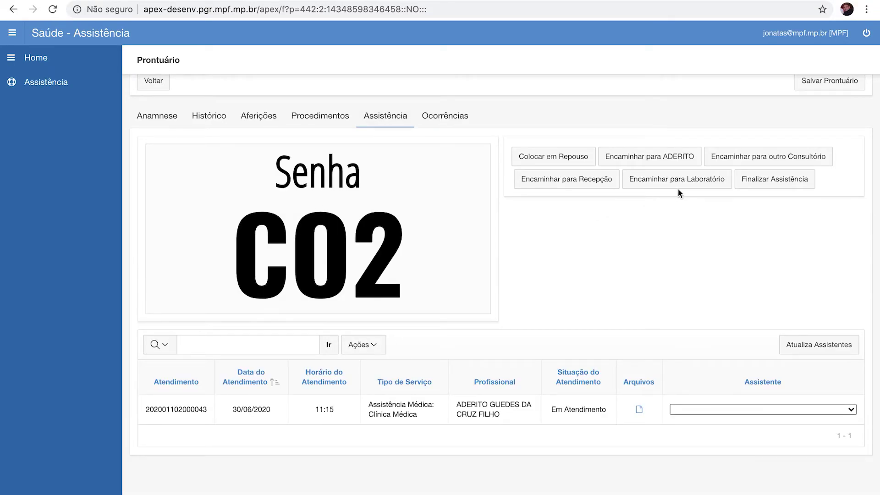
left_click(650, 154)
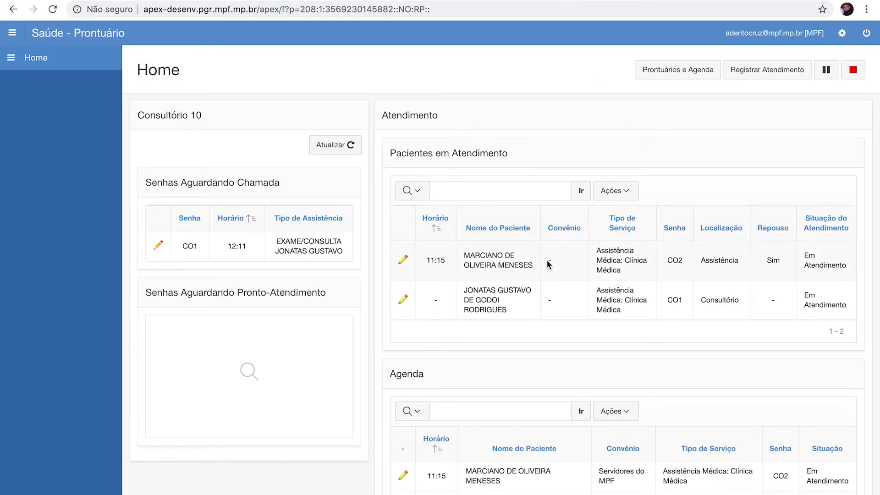
Step: In the physician's Saúde - Prontuário, call ticket CO1 and start the assistance to open the patient's record
scroll(548, 264, "down", 2)
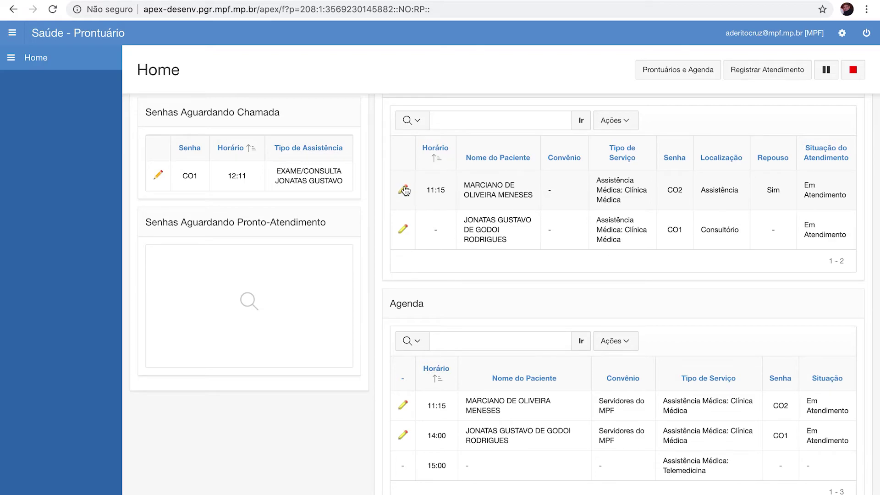
left_click(403, 229)
left_click(271, 355)
left_click(403, 189)
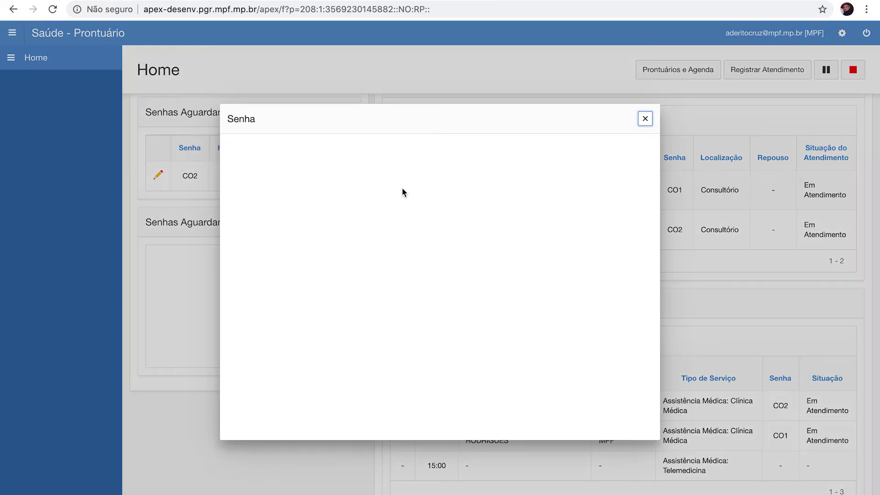
left_click(289, 356)
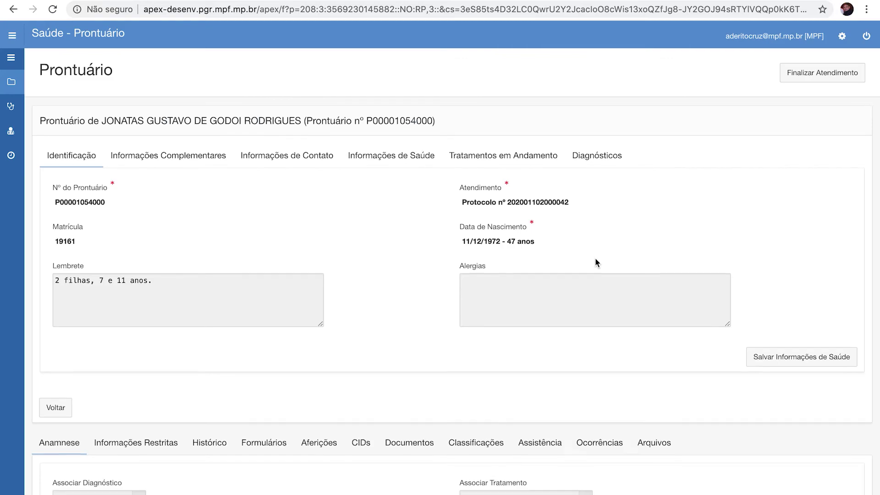
Step: Save an Anamnese in the CO1 record with the text "dlkajshd lkajhs dlkashl dkhadl kjhsadl khjasdl kashdl kas"
scroll(594, 262, "down", 8)
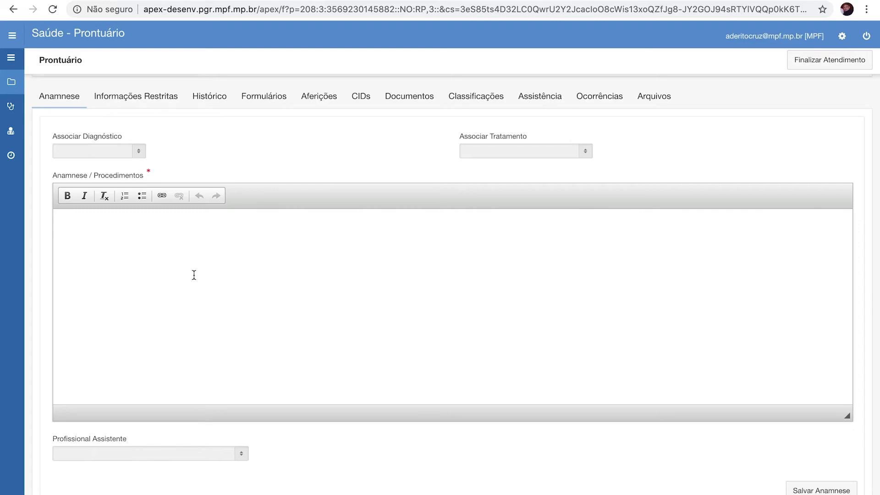
type("dlkajshd lkajhs dlkashl dkhadl kjhsadl khjasdl kashdl kas")
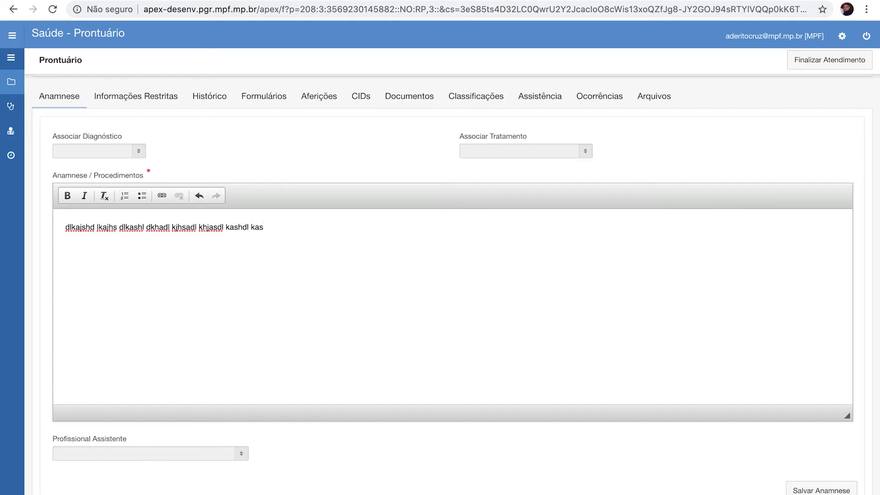
left_click(820, 489)
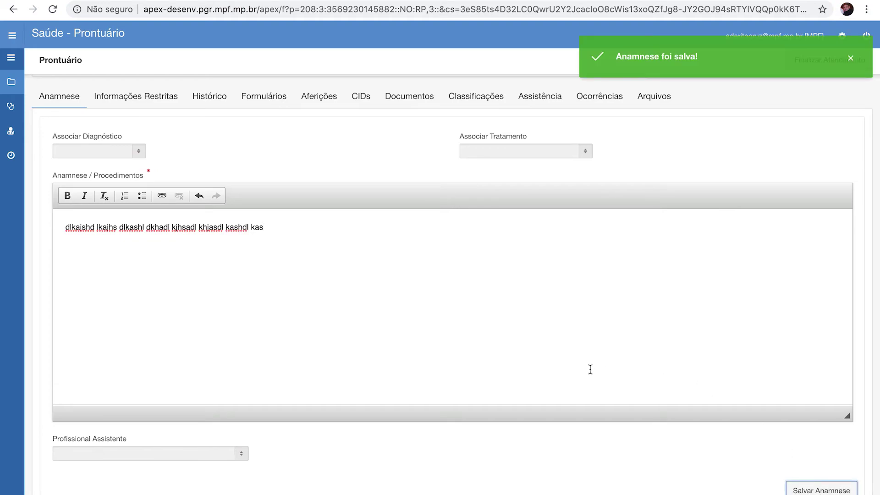
Step: Filter the CIDs by "h00" and save H00: HORDÉOLO E CALÁZIO as the principal diagnosis in the CO1 record
left_click(361, 95)
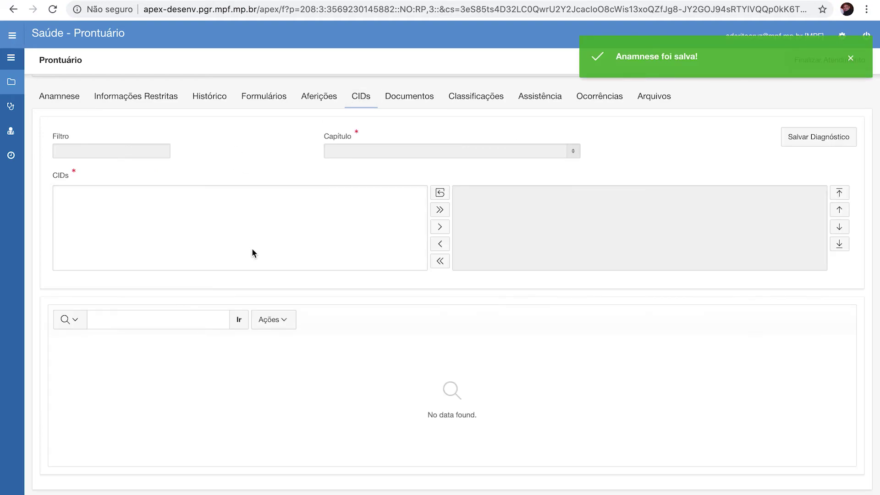
left_click(137, 151)
type("h00")
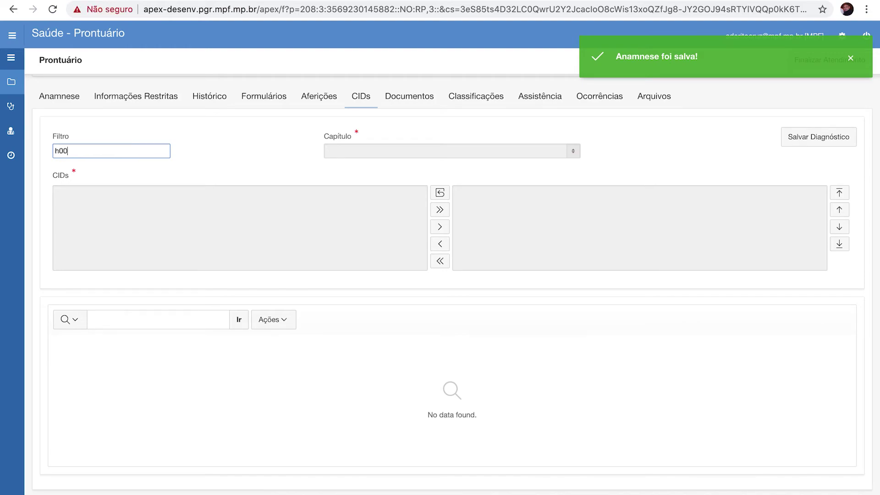
key("Tab")
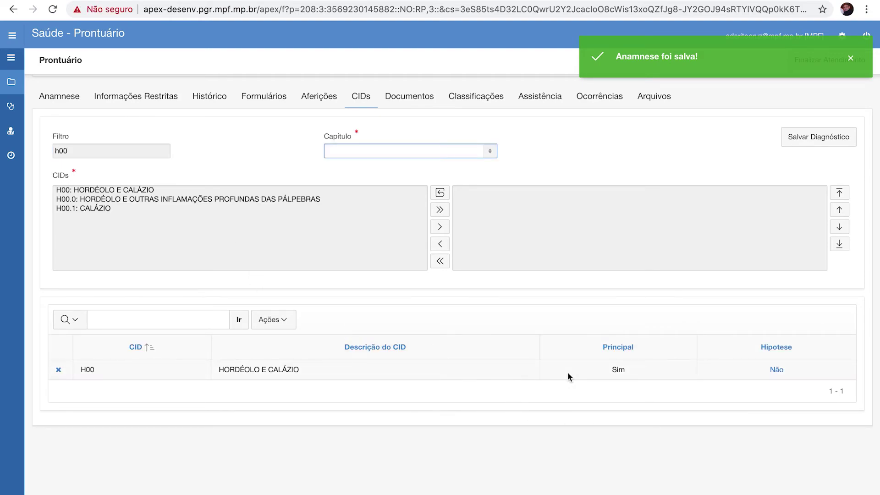
Step: Finalize the CO1 attendance from the Assistência section of the patient's record and check the patient's situation in Pacientes em Atendimento
scroll(568, 374, "up", 2)
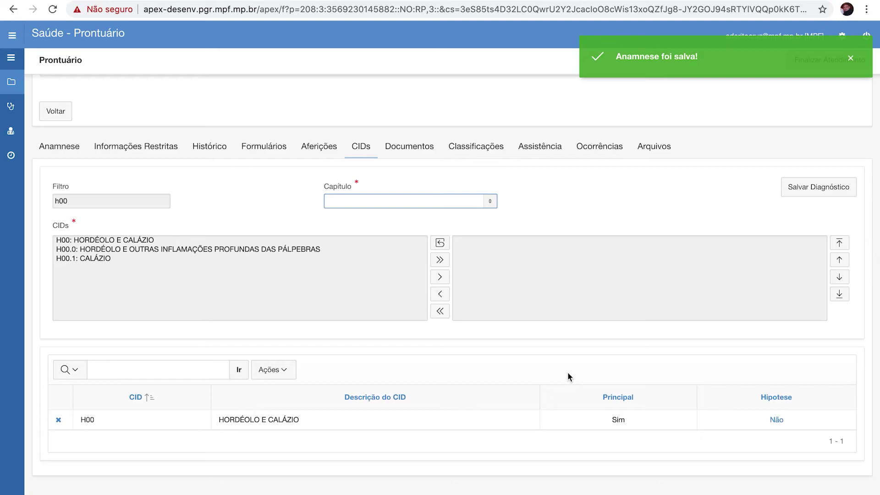
scroll(567, 372, "up", 10)
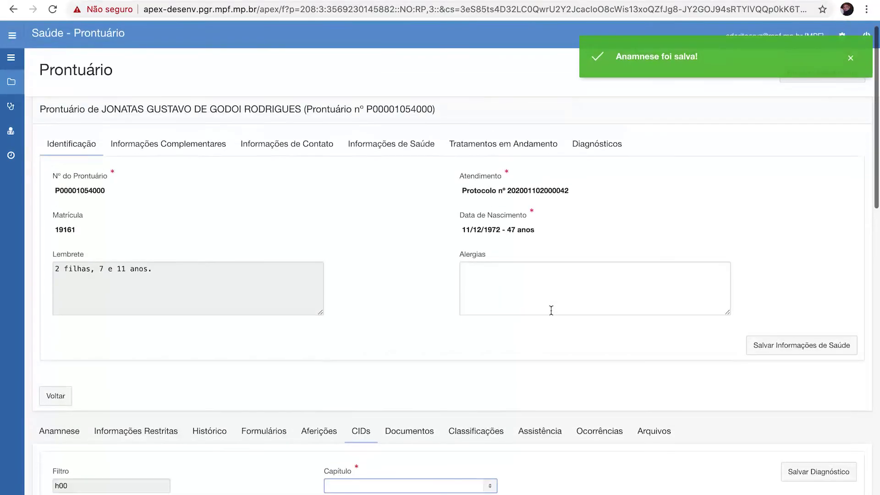
scroll(531, 321, "down", 3)
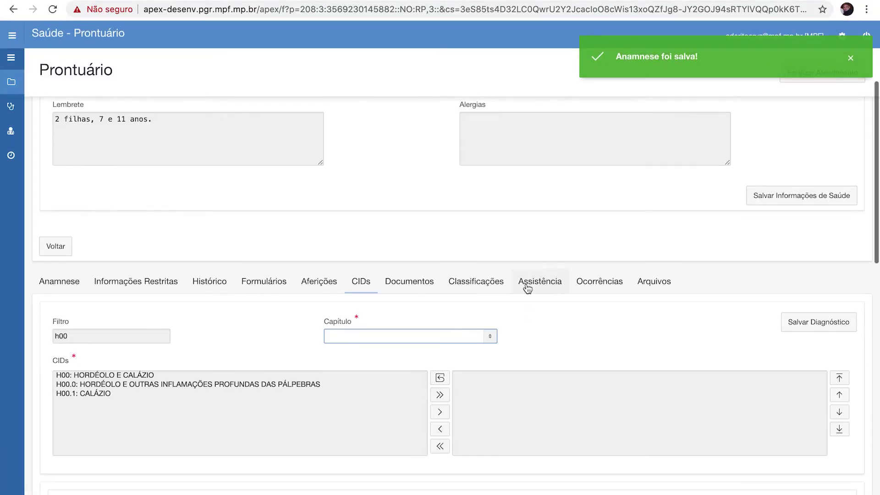
left_click(527, 291)
scroll(387, 285, "down", 4)
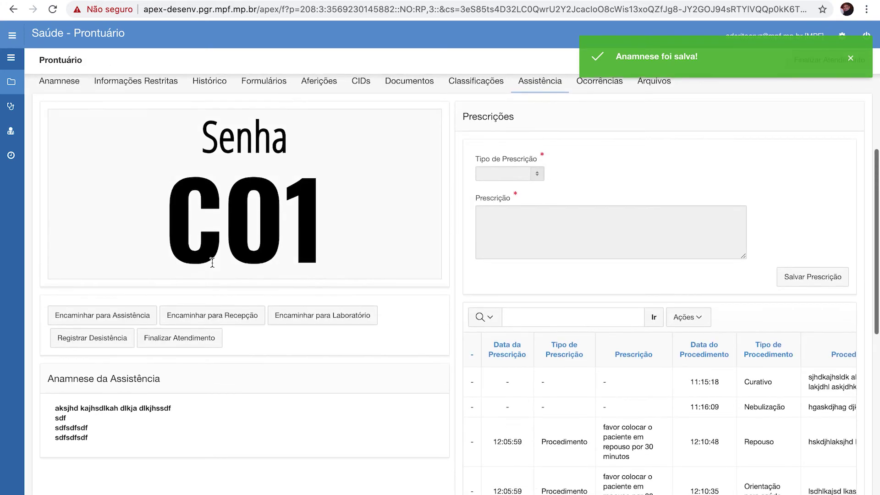
scroll(212, 262, "down", 2)
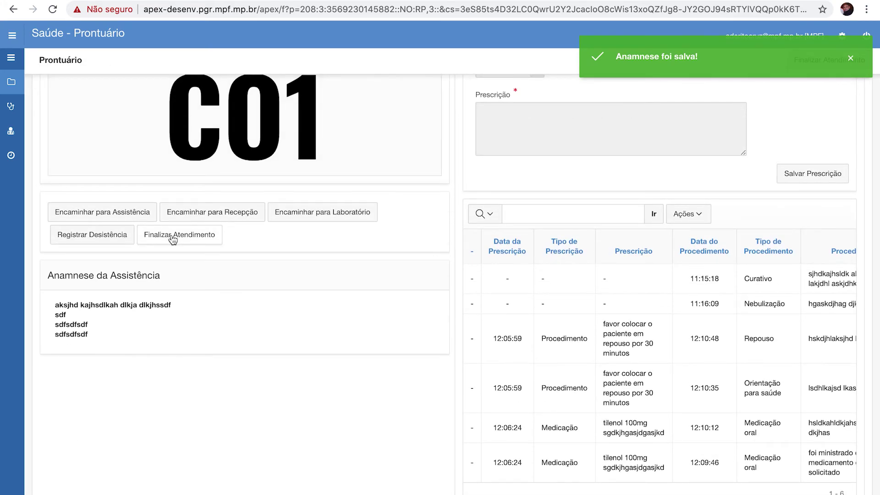
left_click(173, 240)
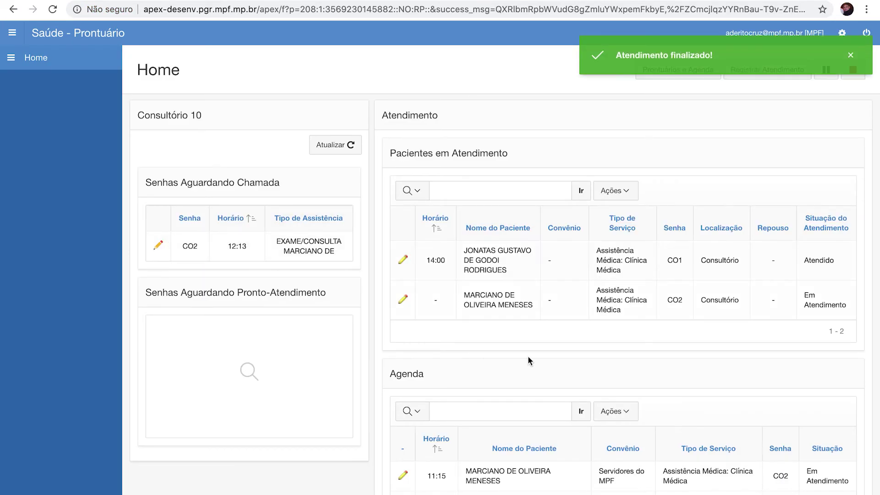
double_click(816, 259)
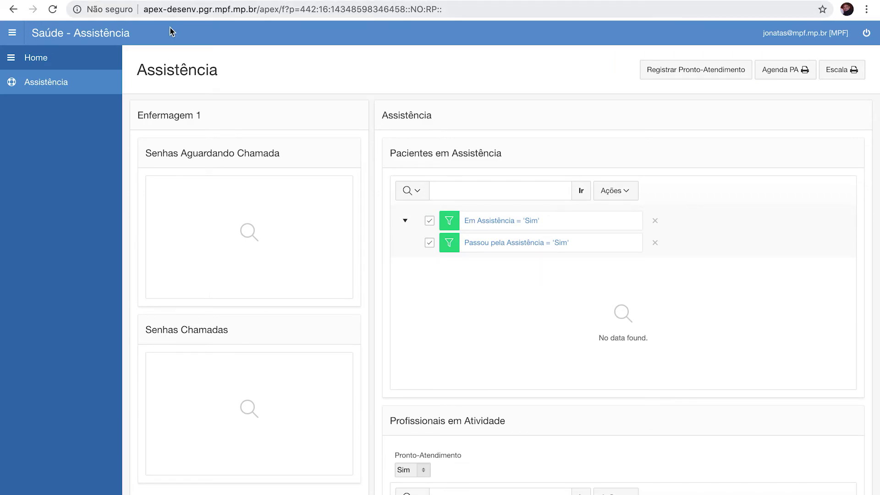
Step: Switch to Saúde - Assistência, refresh it and disable both Pacientes em Assistência filters to check the situation of CO1
left_click(53, 10)
left_click(429, 220)
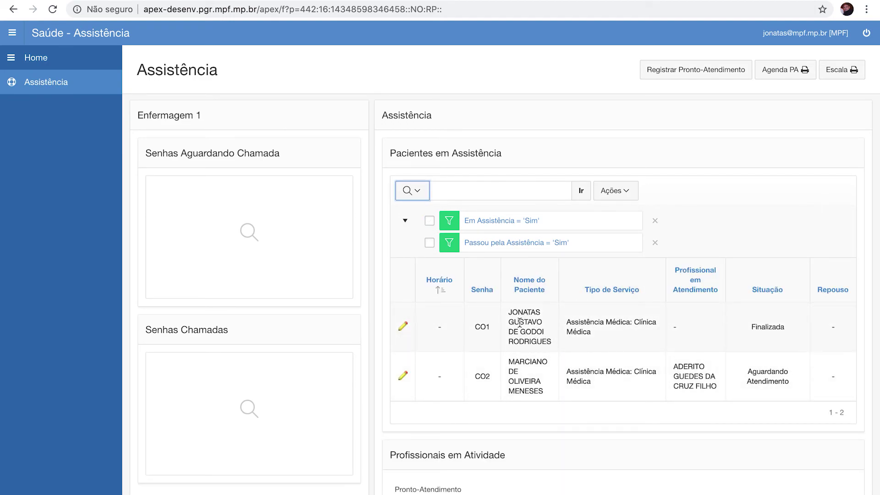
double_click(766, 324)
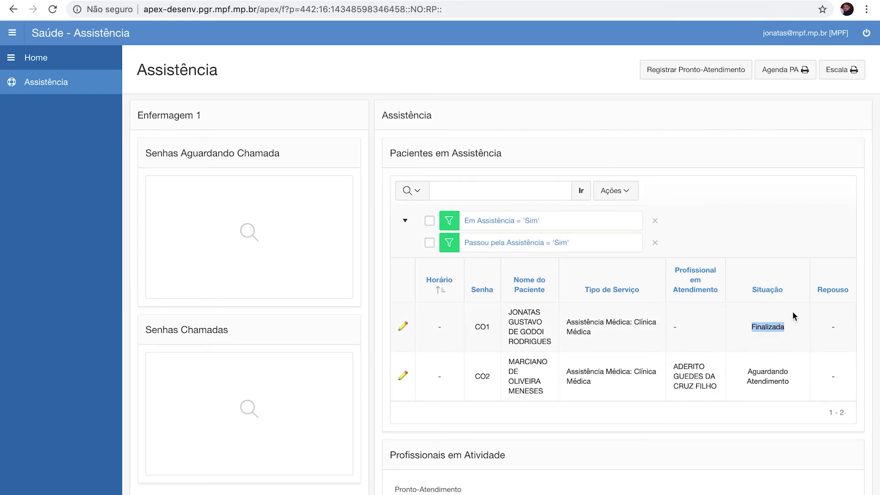
left_click(813, 323)
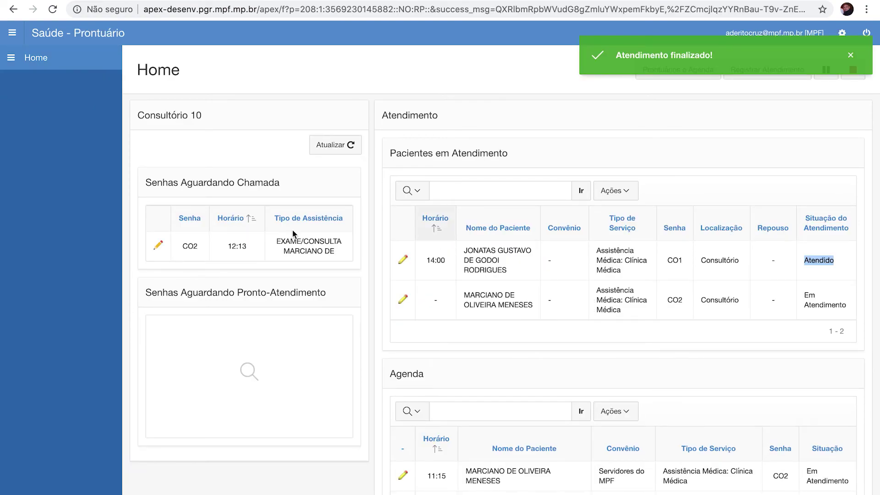
Step: Switch back to the physician's Saúde - Prontuário, call the waiting ticket CO2 and open the patient's record
left_click(159, 248)
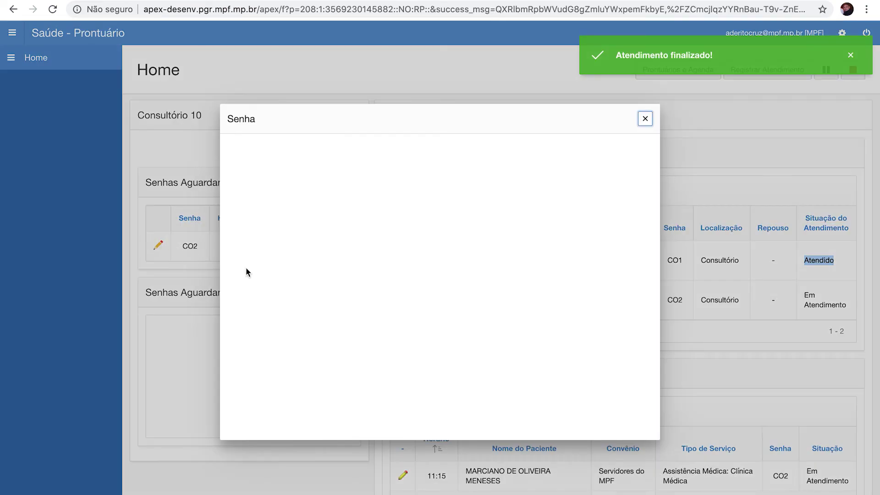
left_click(270, 356)
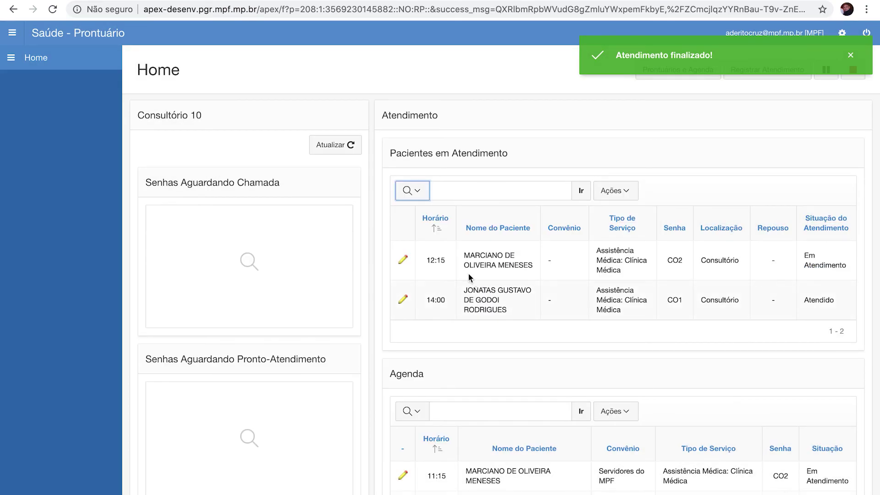
left_click(402, 299)
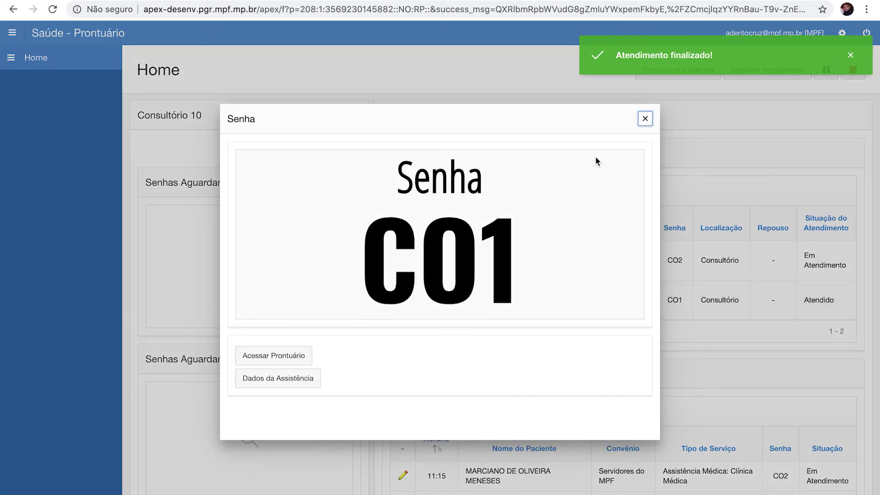
left_click(645, 118)
left_click(403, 260)
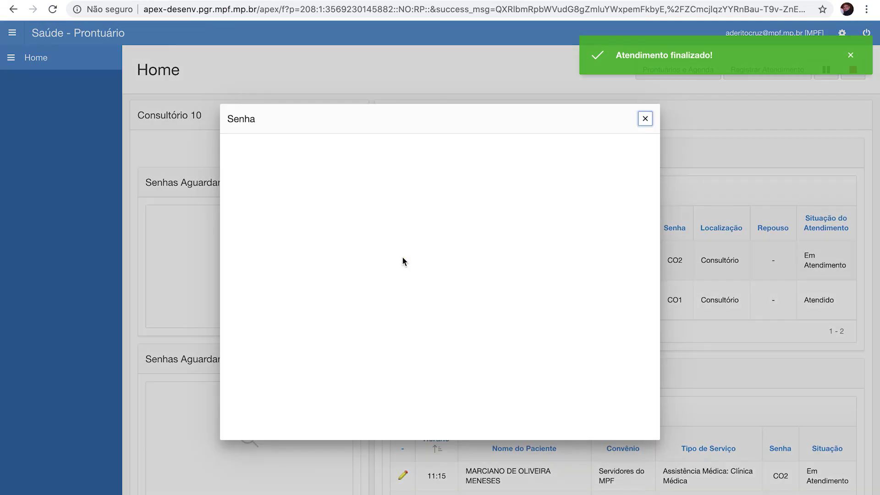
left_click(284, 362)
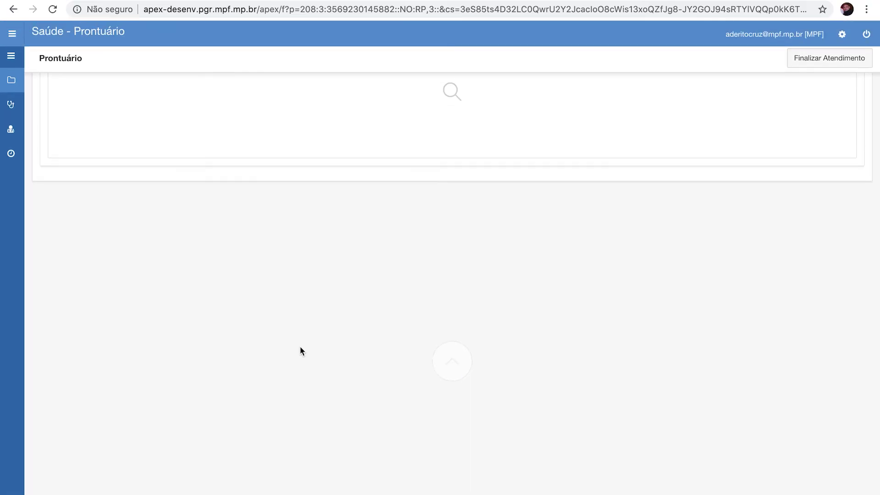
Step: Save an Anamnese in the CO2 record with the text "lkjhsdkljals kdjhals kdjhals kdjas"
scroll(300, 351, "up", 3)
left_click(288, 333)
type("lkjhsdkljals kdjhals kdjhals kdjas")
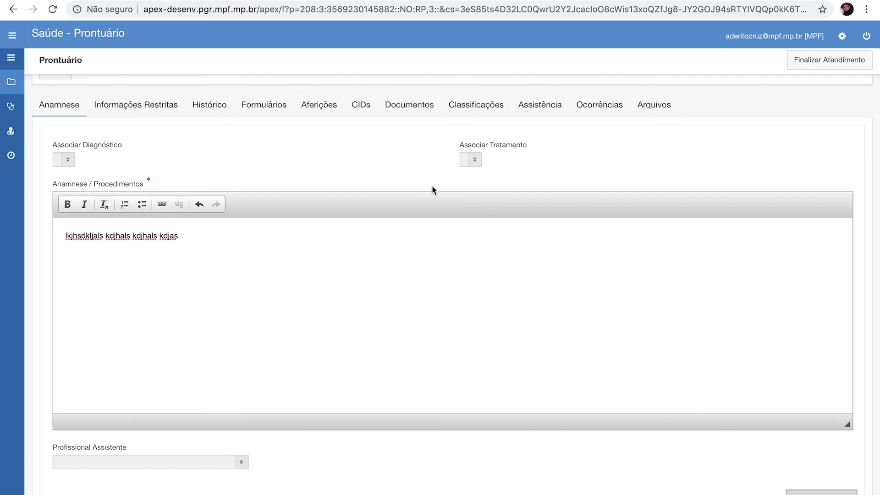
Step: Filter the CIDs by "z00" and save Z00 (EXAME GERAL E INVESTIGAÇÃO) as the principal diagnosis in the CO2 record
left_click(362, 104)
left_click(150, 160)
type("z00")
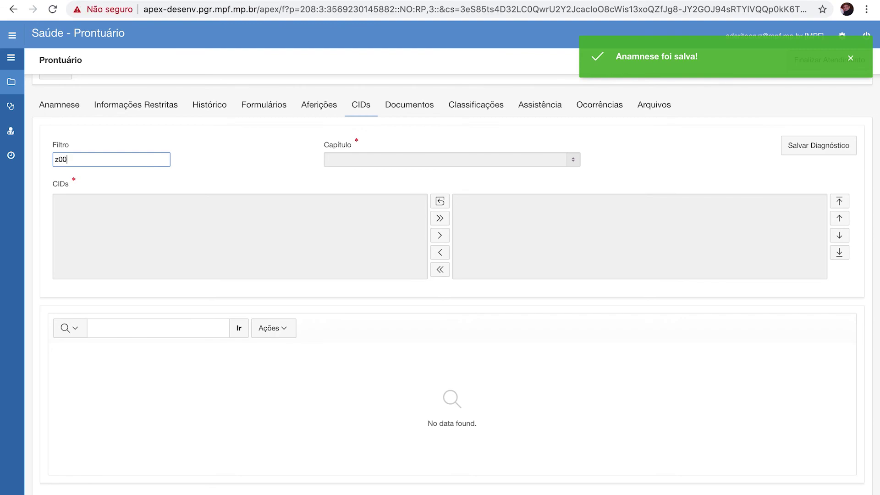
key("Tab")
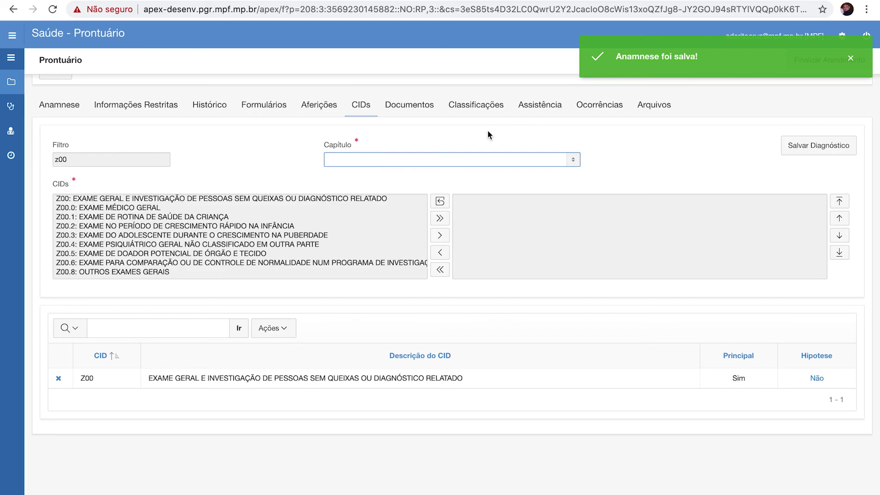
Step: Finalize the CO2 attendance from the record's Assistência section and refresh the patient list in Saúde - Assistência
left_click(554, 109)
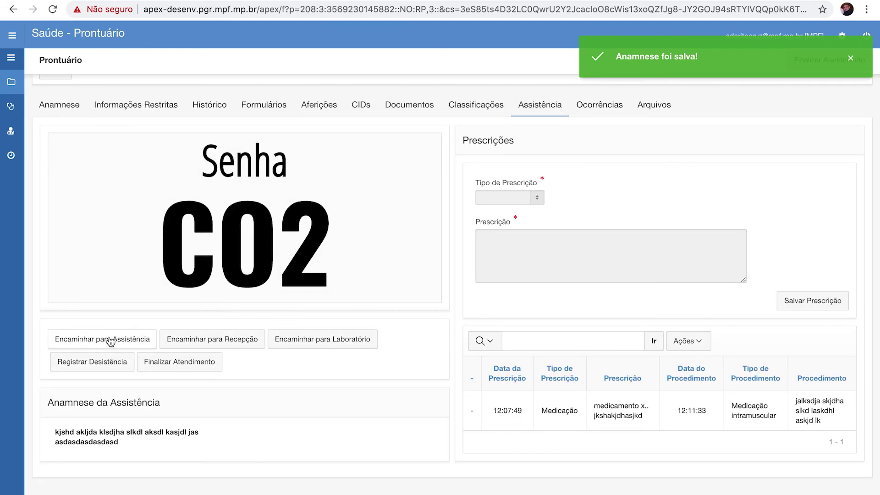
left_click(184, 364)
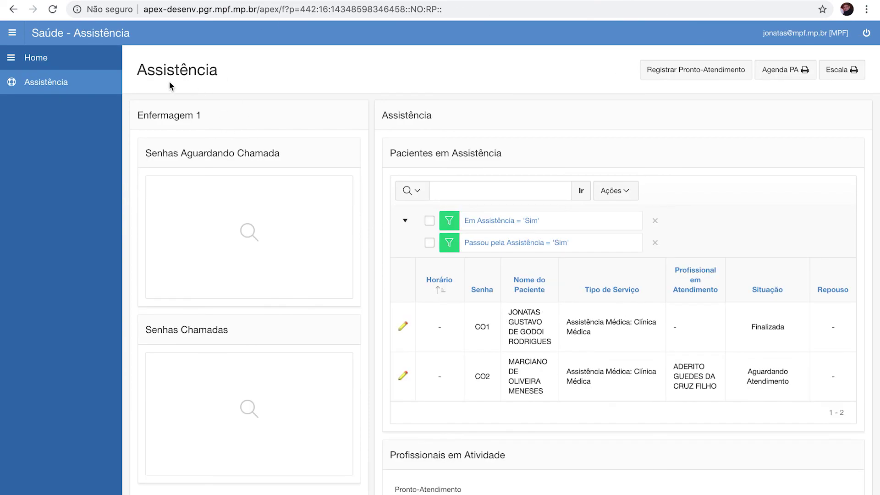
left_click(52, 9)
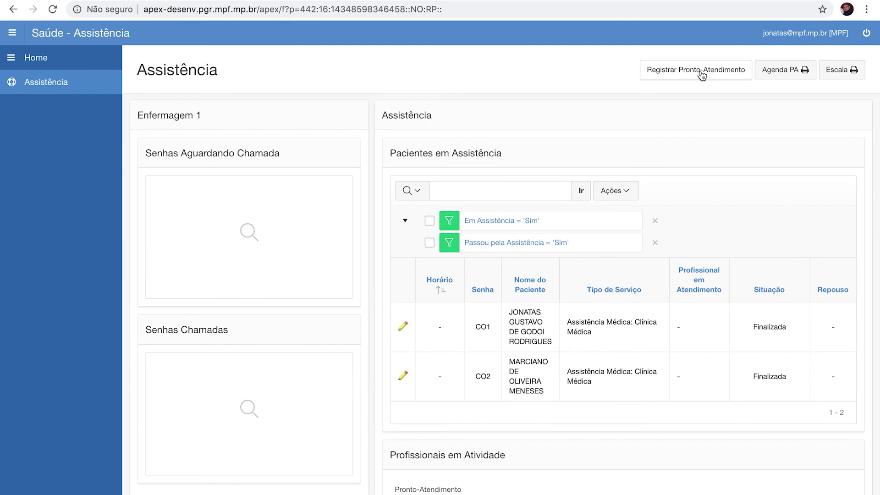
left_click(686, 67)
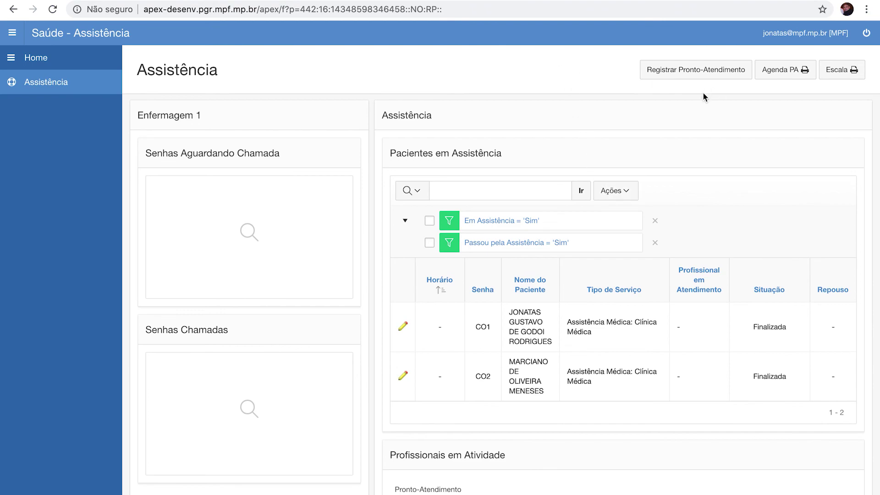
key("super+shift+5")
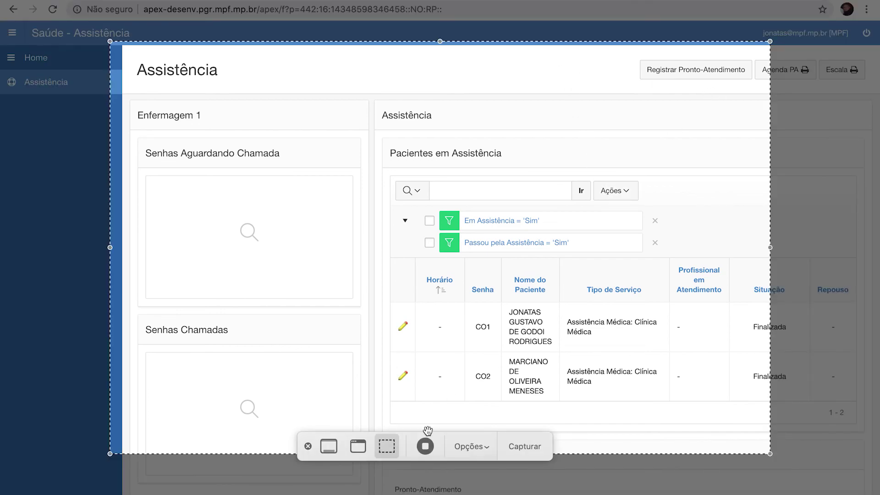